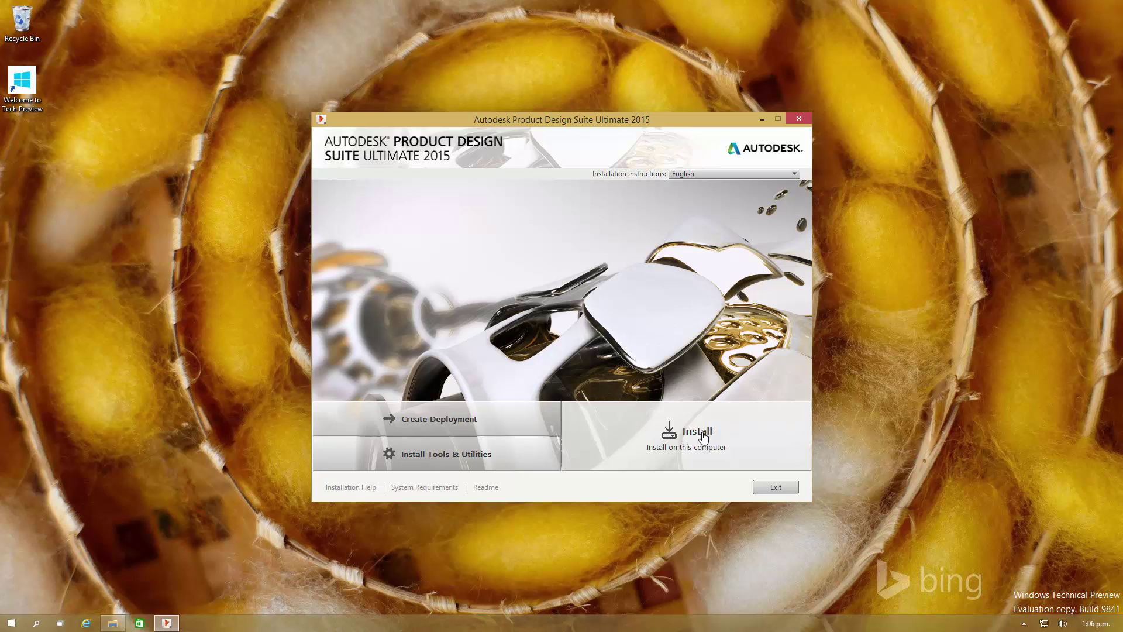
- Start installing on this computer and accept the licence agreement
left_click(701, 436)
left_click(725, 453)
left_click(716, 487)
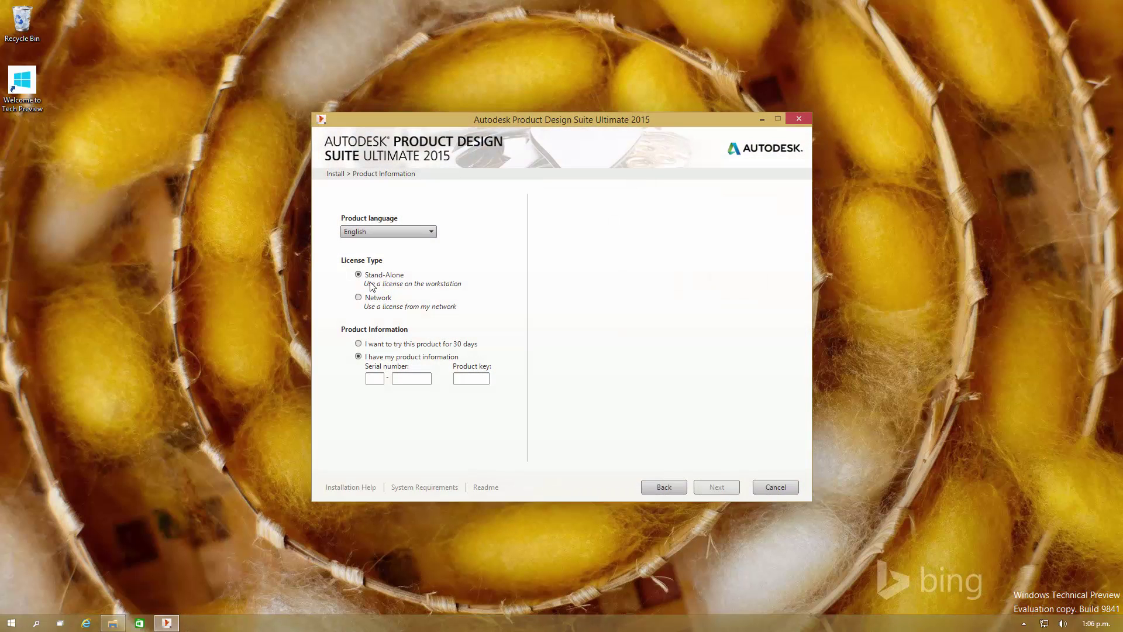
- Choose the 30-day trial licence and continue to product selection
left_click(368, 344)
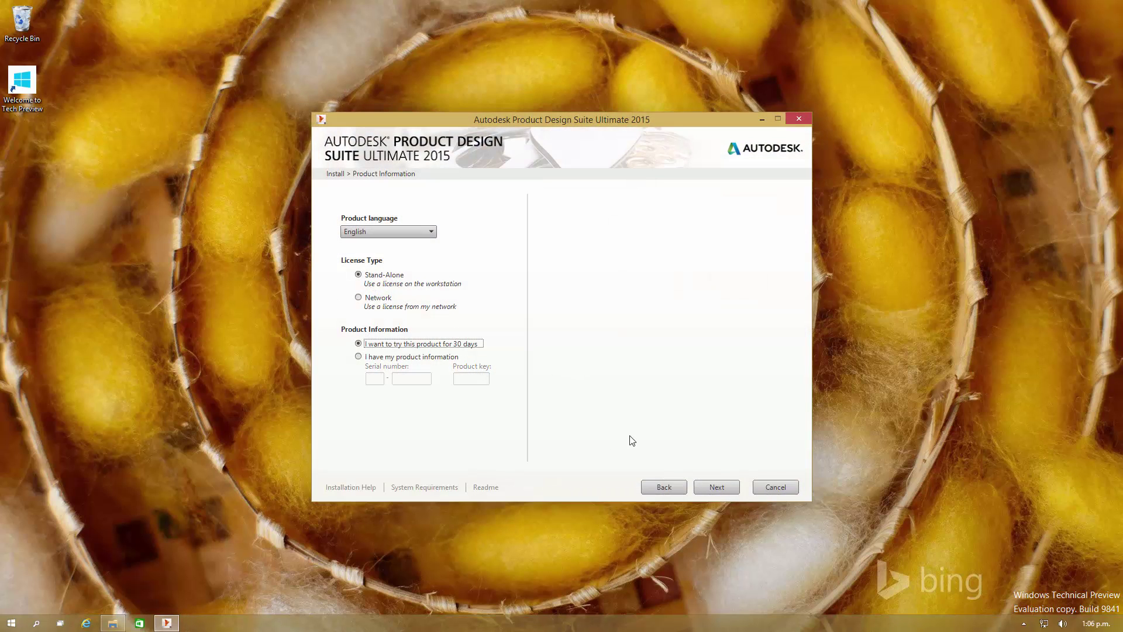
left_click(717, 487)
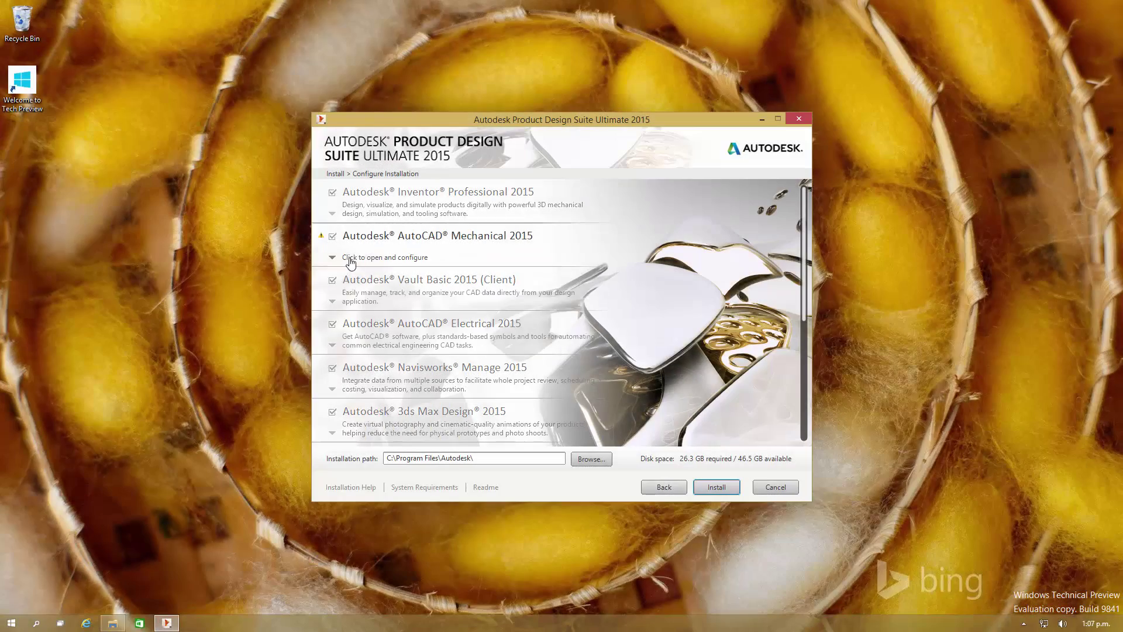
- Deselect AutoCAD Mechanical, Raster Design, Vault Basic, AutoCAD Electrical, Navisworks Manage and 3ds Max Design
left_click(334, 238)
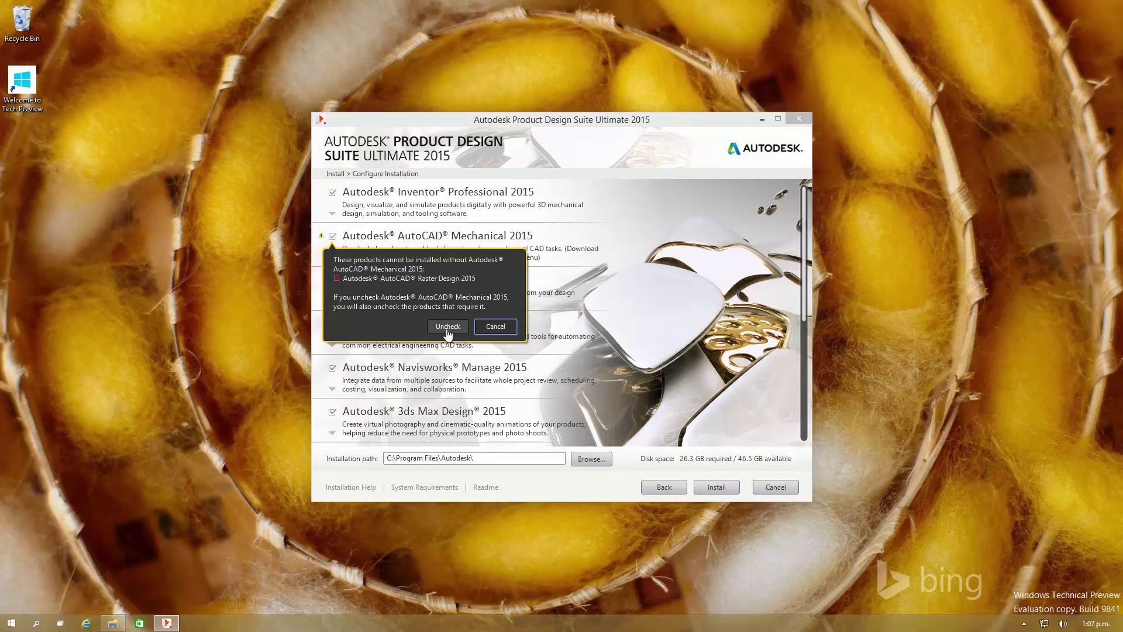
left_click(447, 323)
left_click(334, 282)
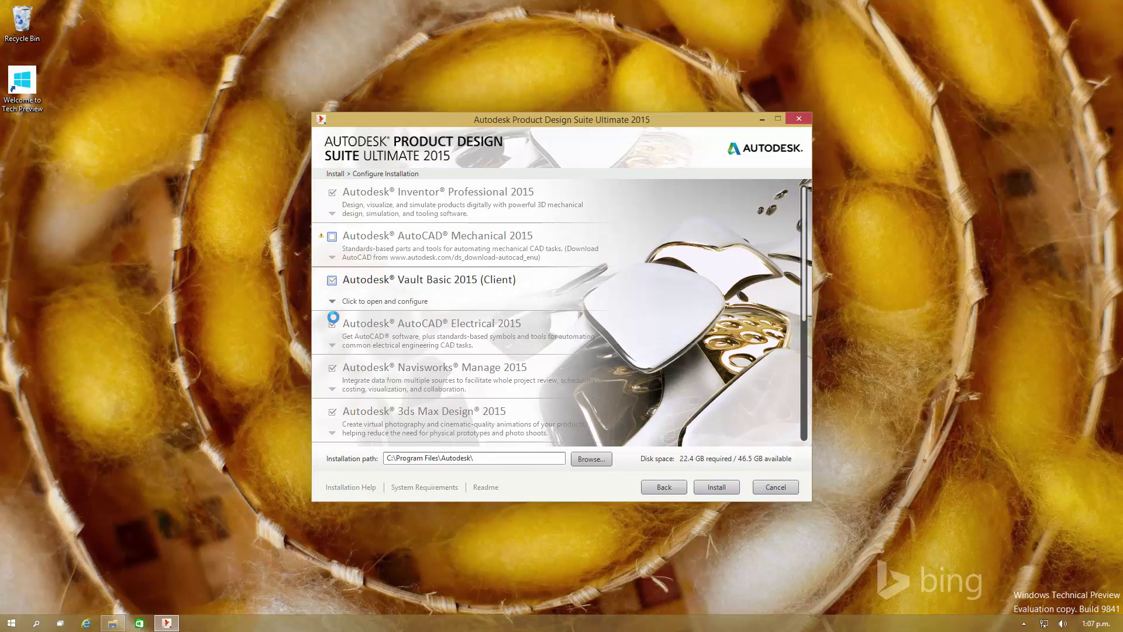
left_click(332, 324)
left_click(331, 369)
left_click(332, 412)
- Deselect Inventor Content Libraries, Autodesk ReCap, Autodesk 360 and the Inventor Electrical Catalog Browser
scroll(351, 412, "down", 1)
left_click(333, 433)
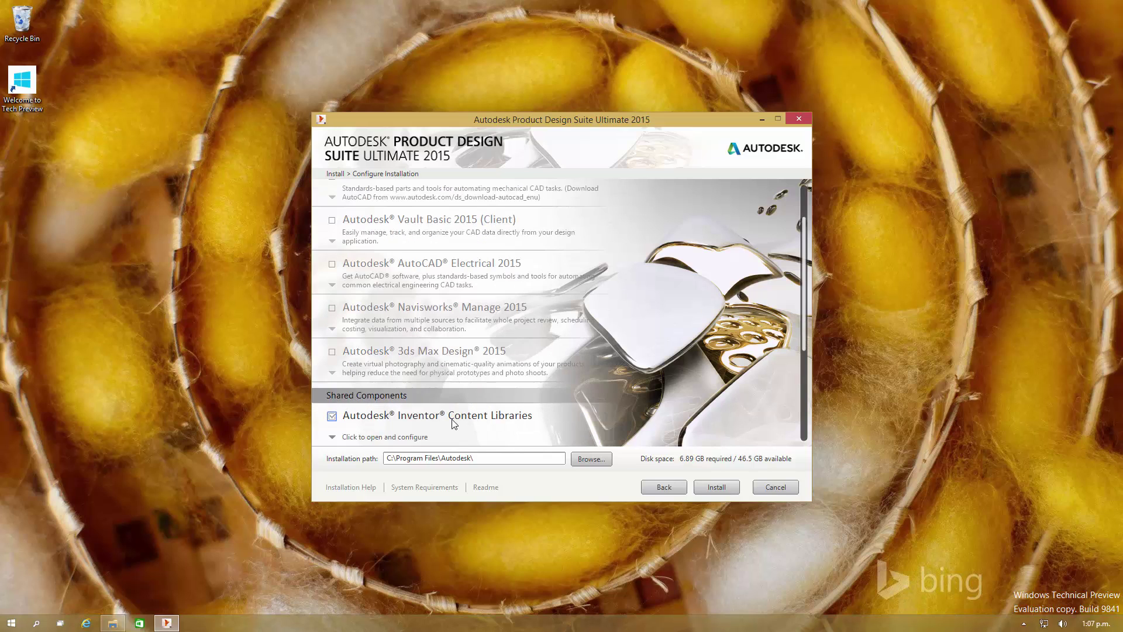
scroll(806, 324, "down", 4)
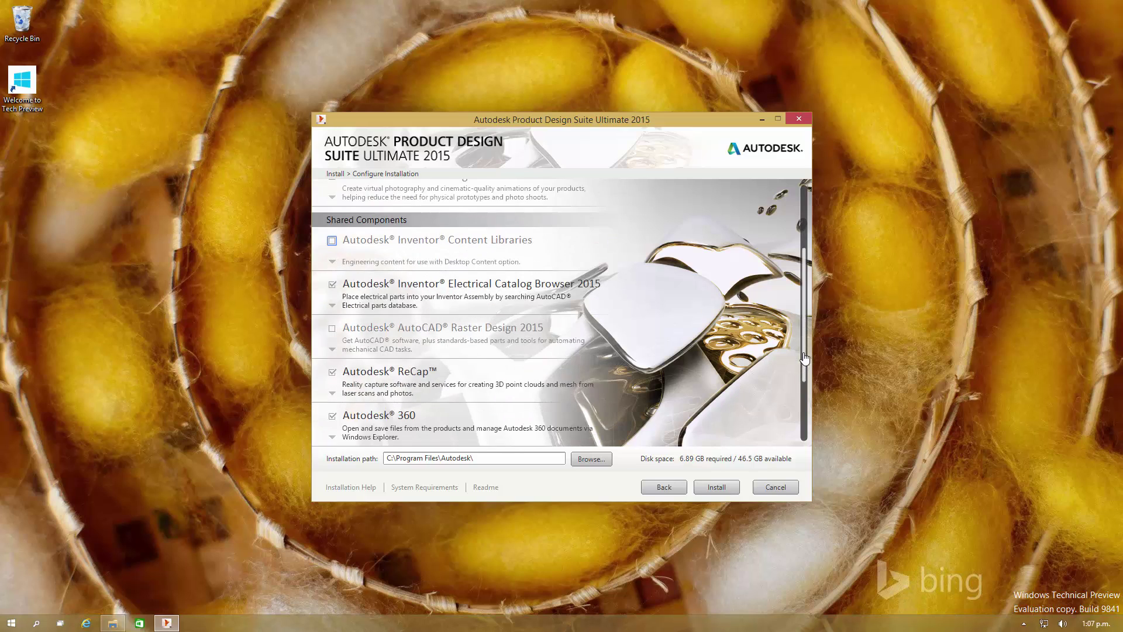
left_click(332, 416)
left_click(332, 372)
left_click(332, 284)
- Re-select Vault Basic 2015 and expand Inventor Professional's installation options
scroll(758, 357, "up", 3)
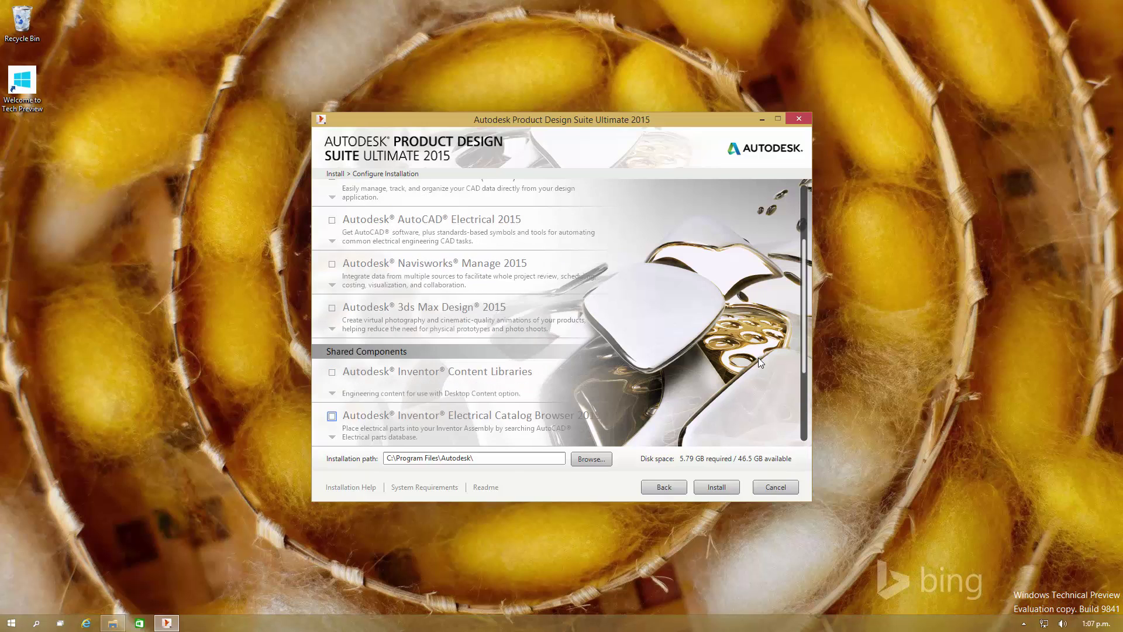
scroll(671, 234, "up", 3)
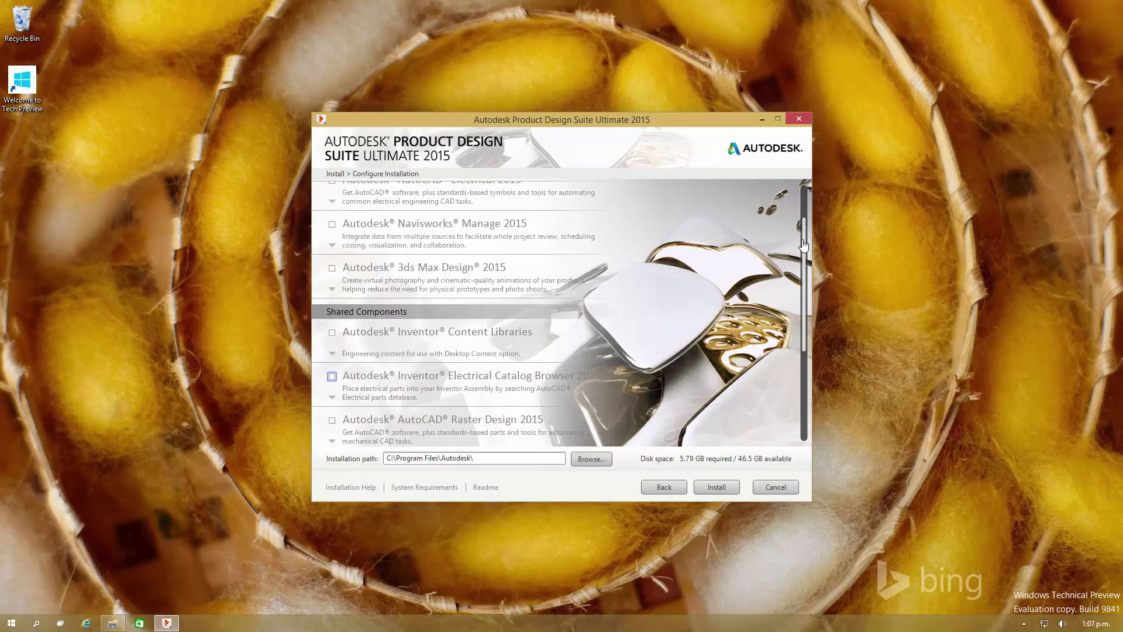
left_click(331, 281)
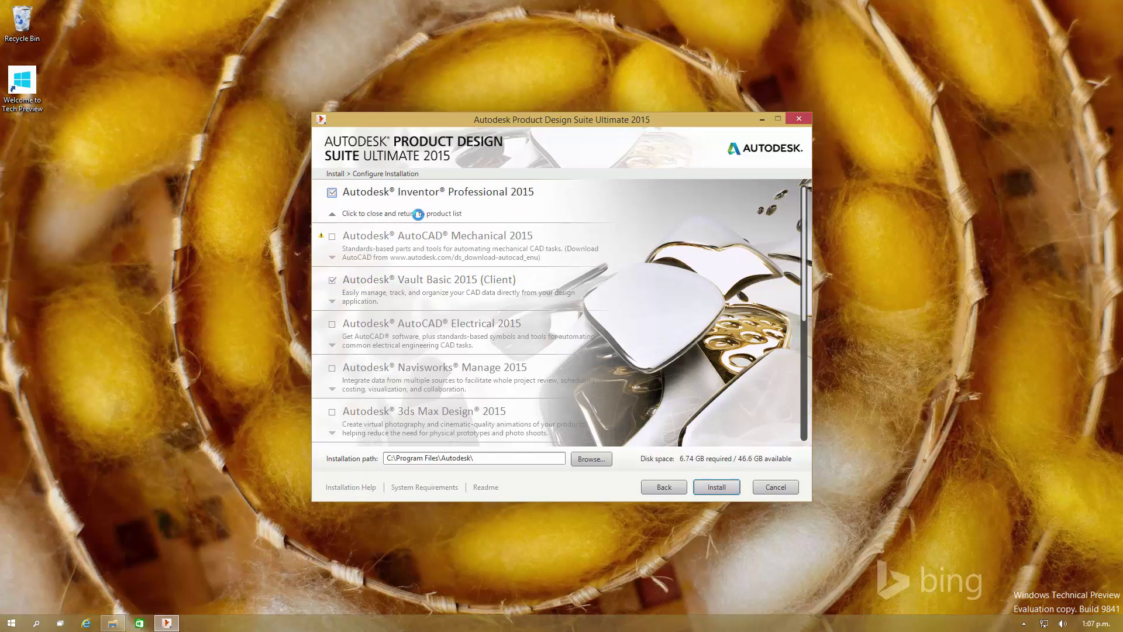
left_click(409, 213)
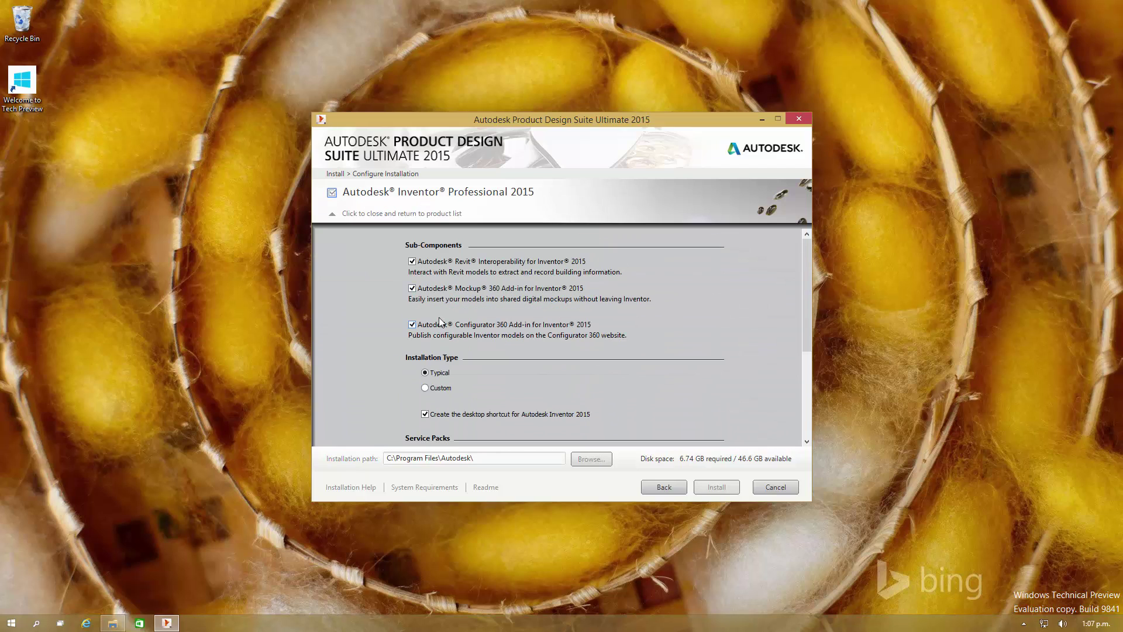
- Remove the Revit Interoperability, Mockup and Configurator add-ins and include Inventor Service Pack 1
left_click(412, 288)
left_click(412, 261)
scroll(357, 334, "down", 2)
scroll(360, 332, "down", 3)
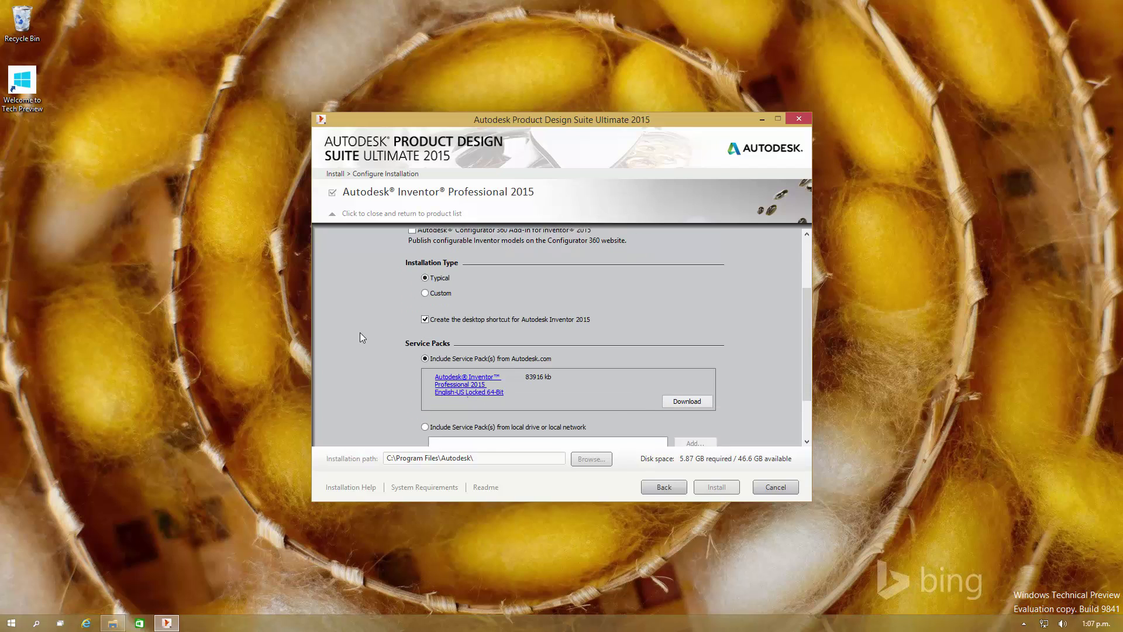
left_click(707, 382)
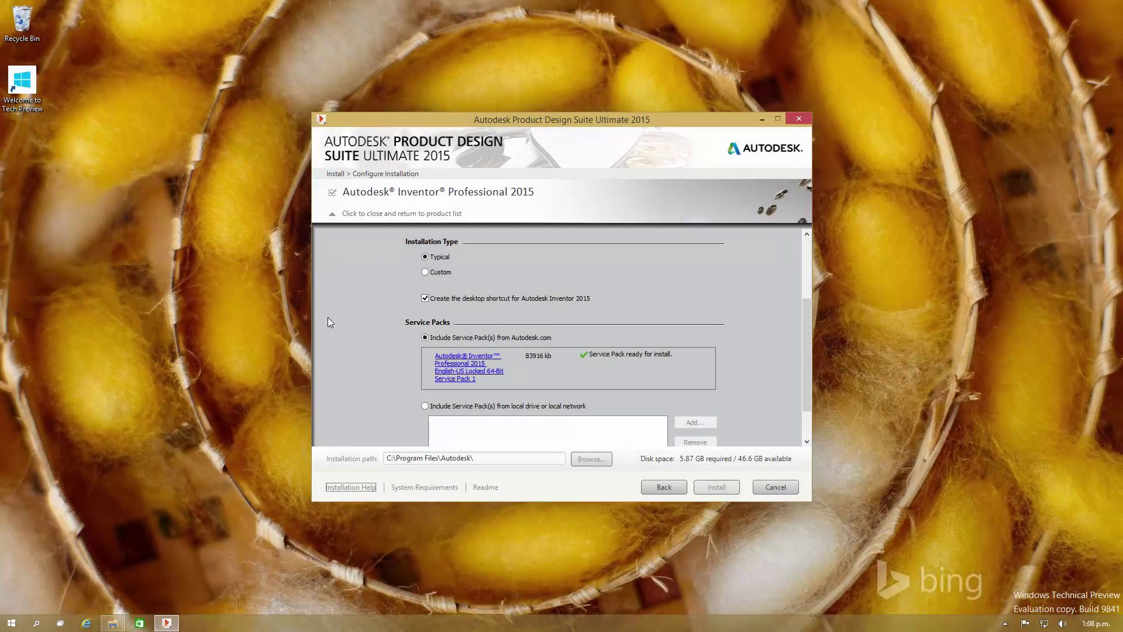
scroll(344, 331, "down", 2)
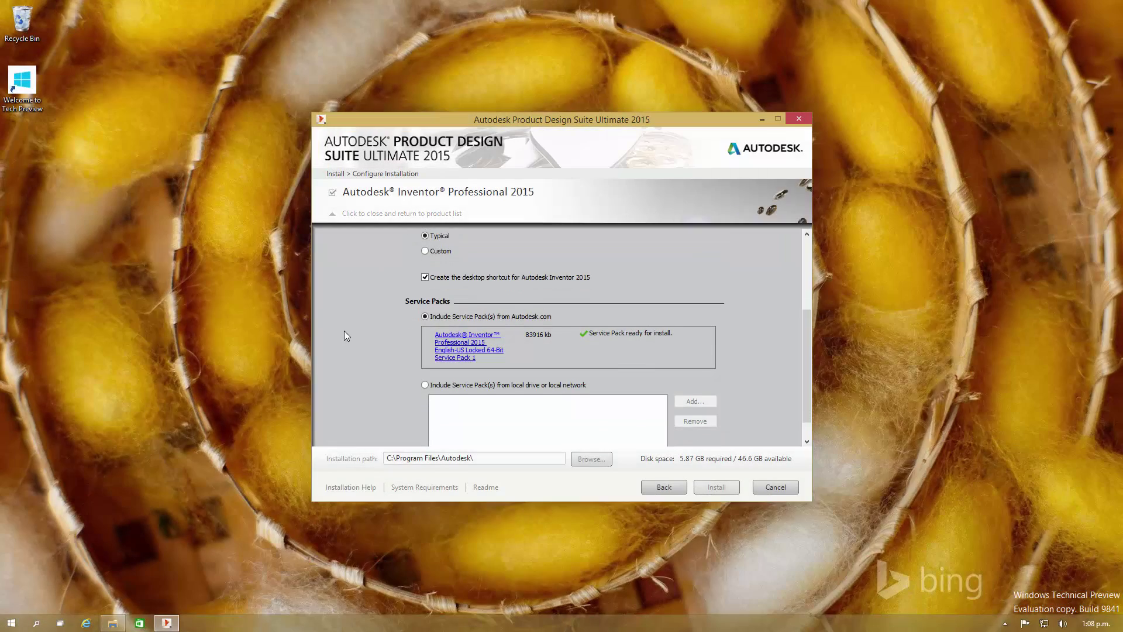
left_click(387, 212)
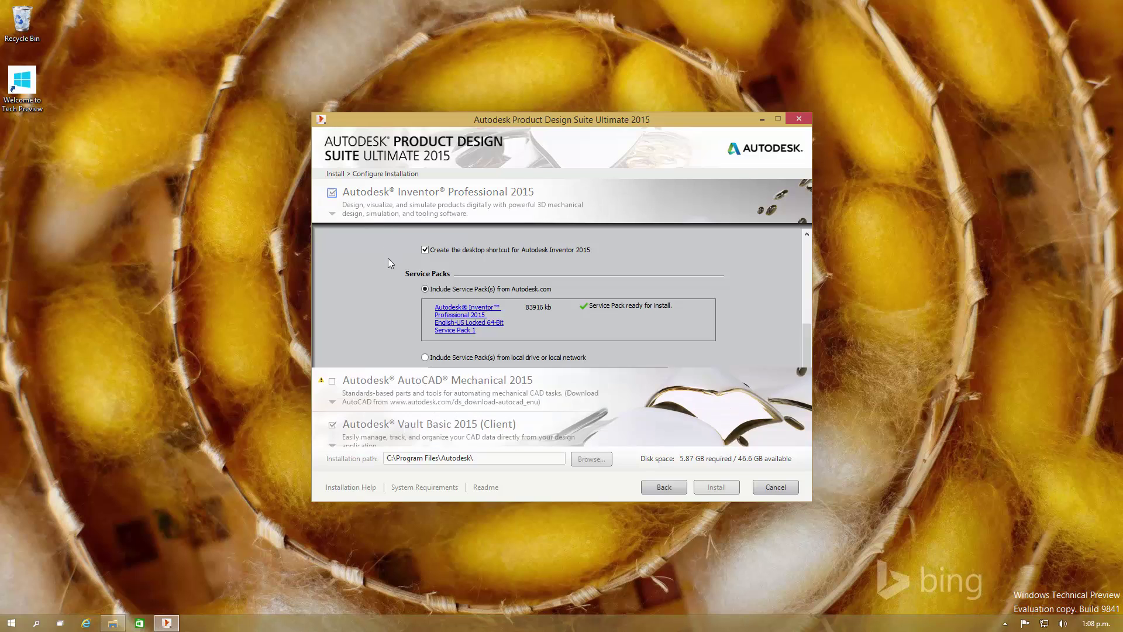
- Review Vault Basic's installation options, then start installing the selected products
left_click(373, 302)
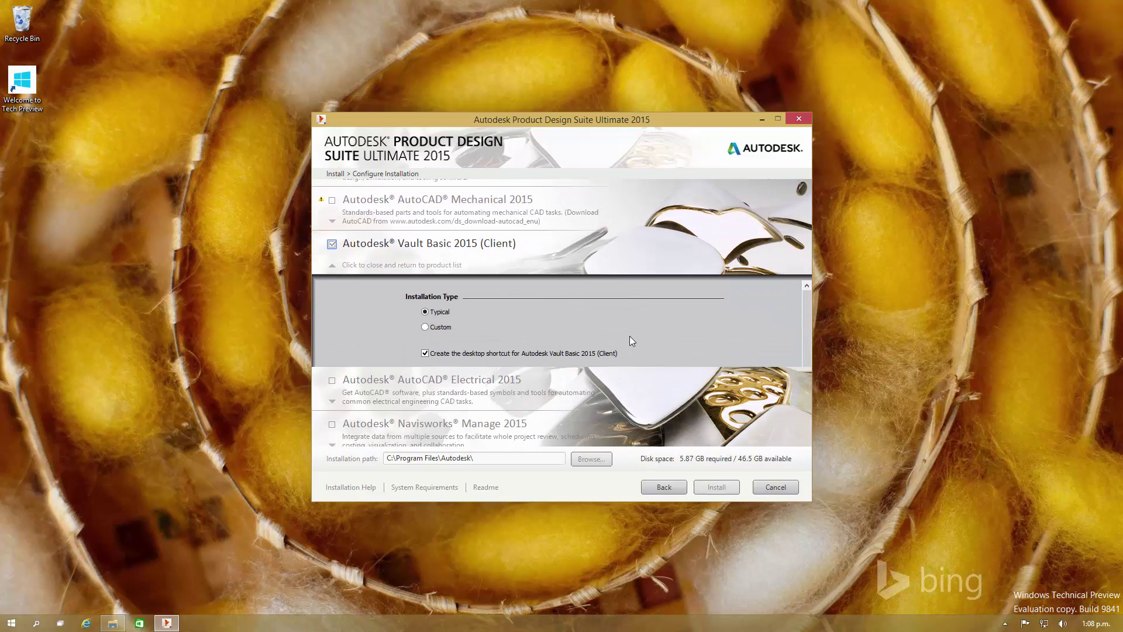
left_click(409, 213)
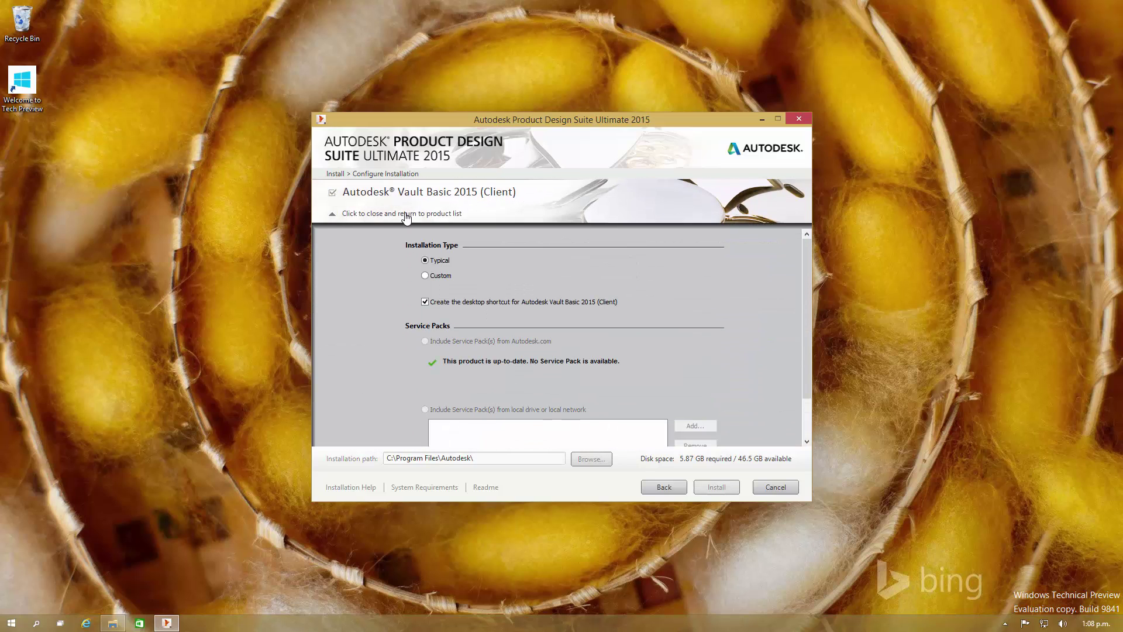
scroll(683, 297, "down", 5)
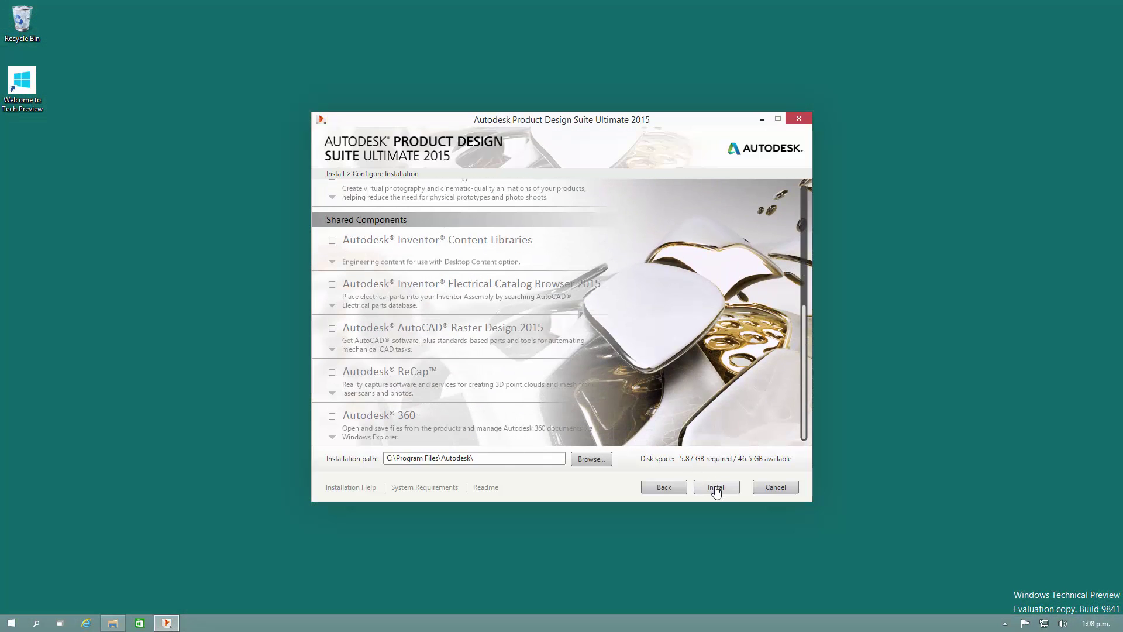
left_click(717, 487)
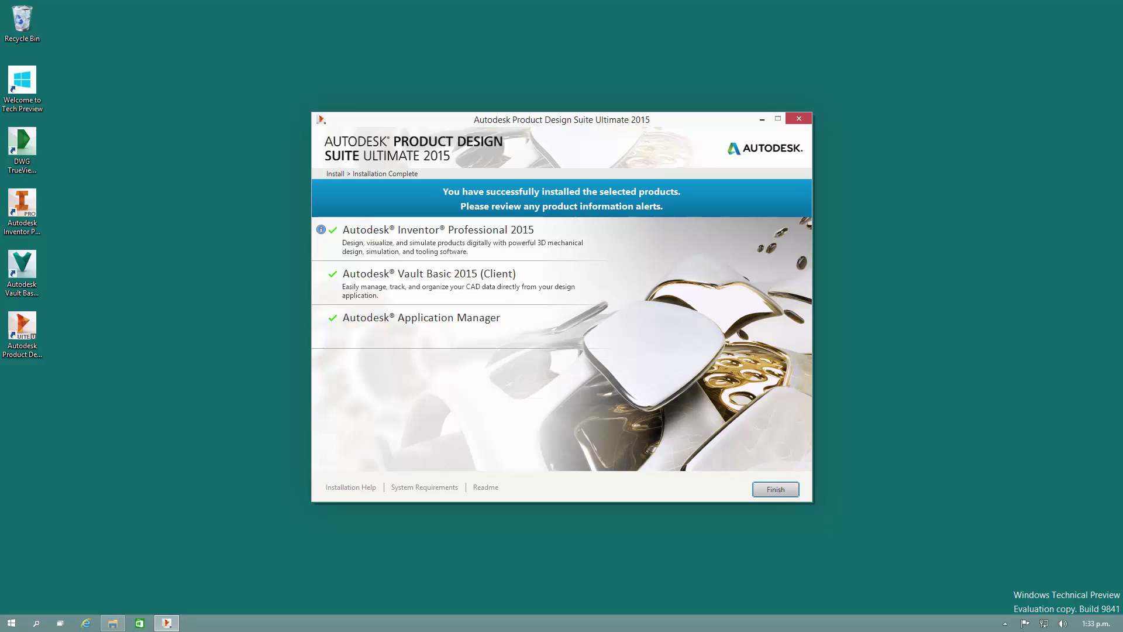
- Finish the completed installation and close the installer
left_click(775, 489)
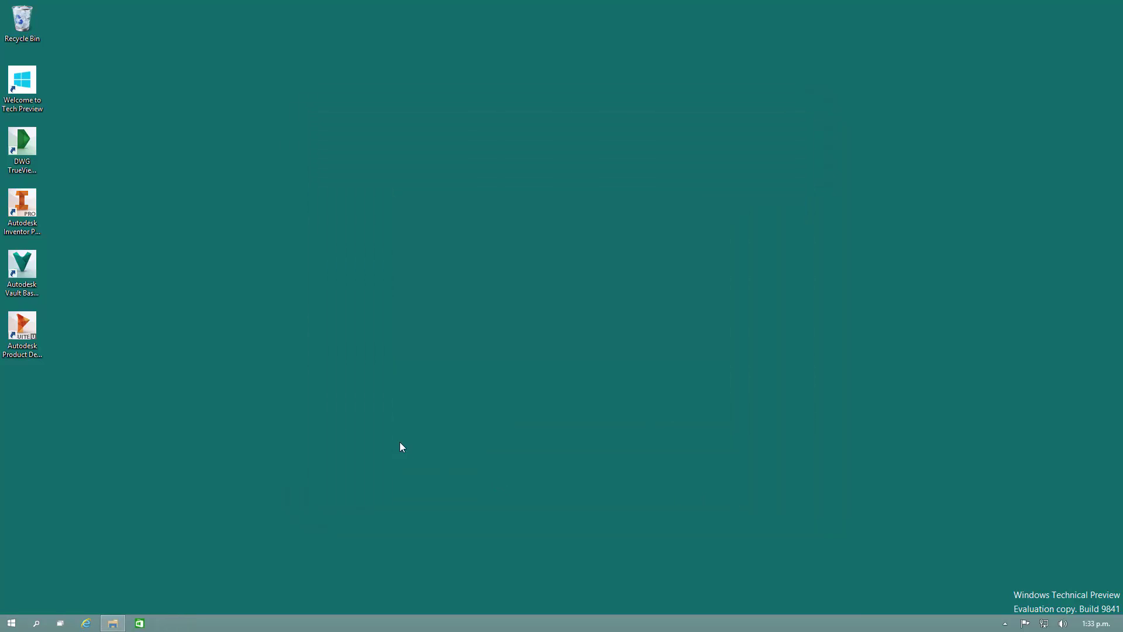
- Launch Inventor 2015, accept the privacy statement and analytics prompt, and reach the Home page
left_click(33, 208)
double_click(34, 209)
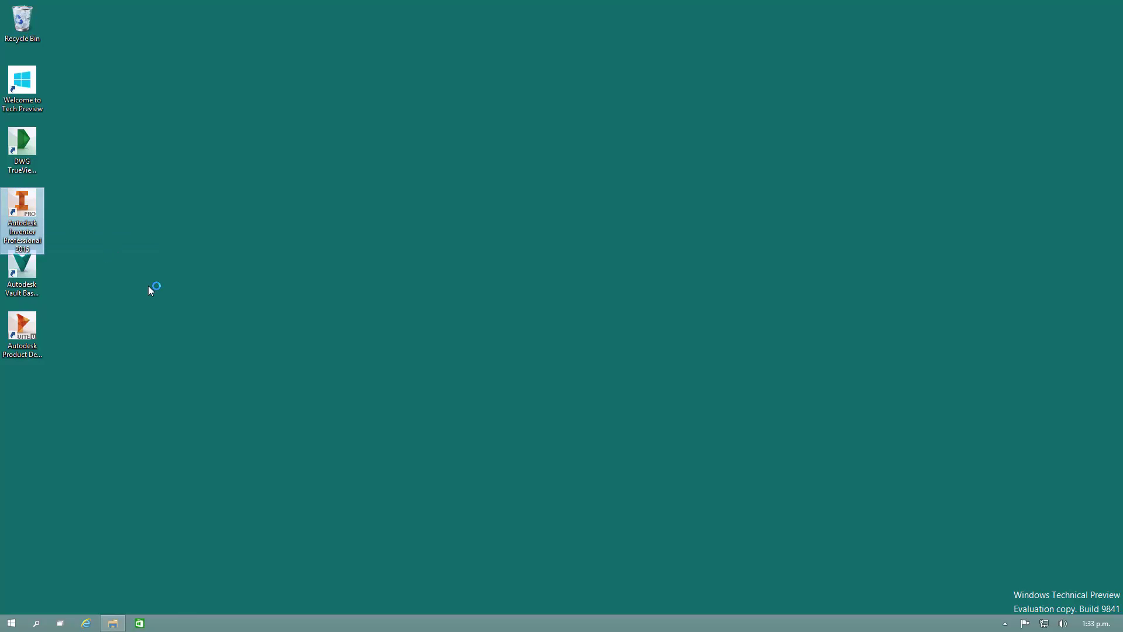
left_click(396, 390)
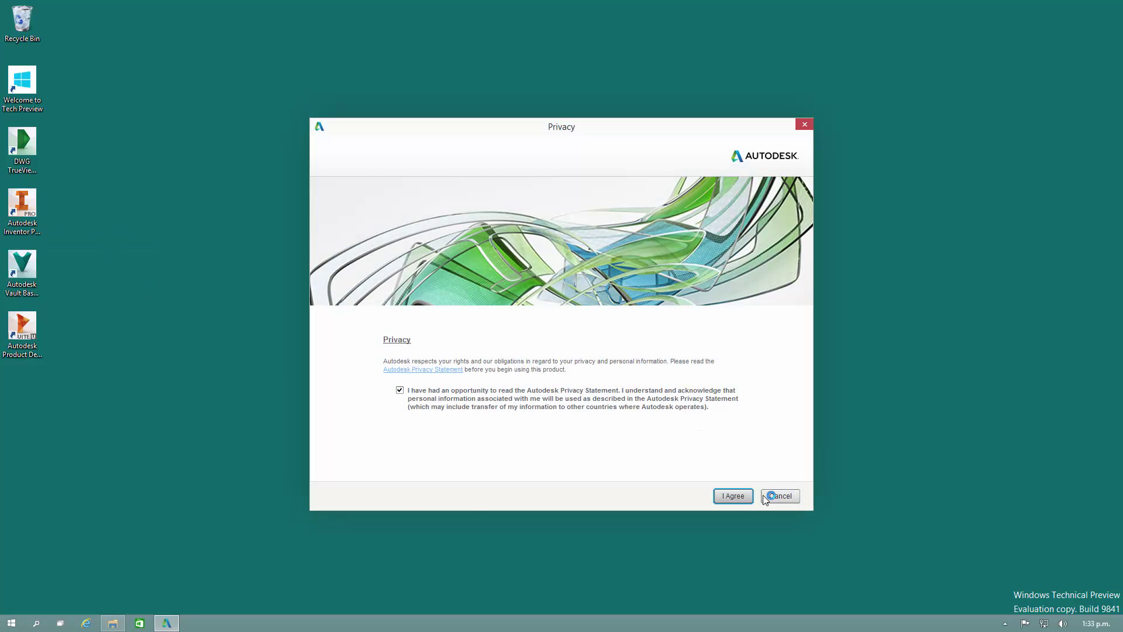
left_click(733, 496)
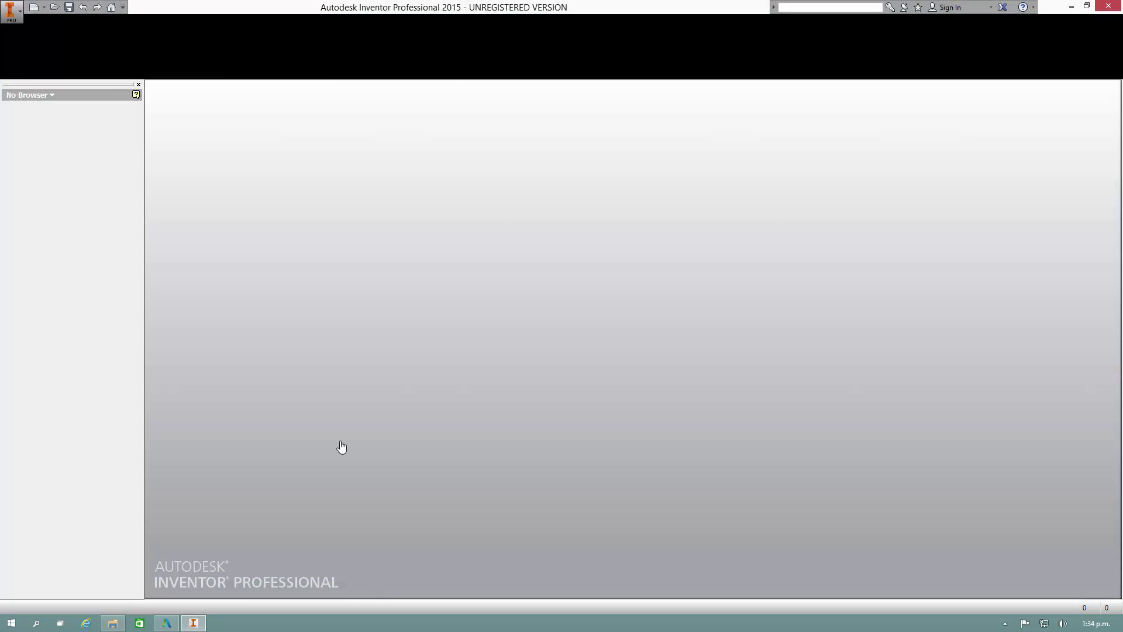
left_click(725, 444)
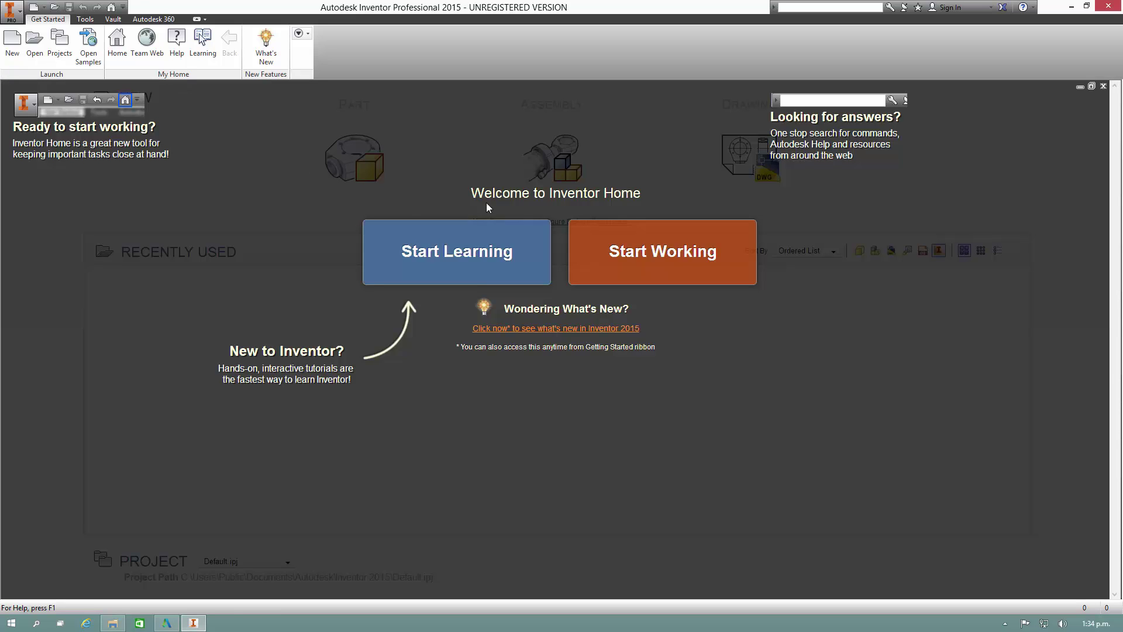
left_click(647, 263)
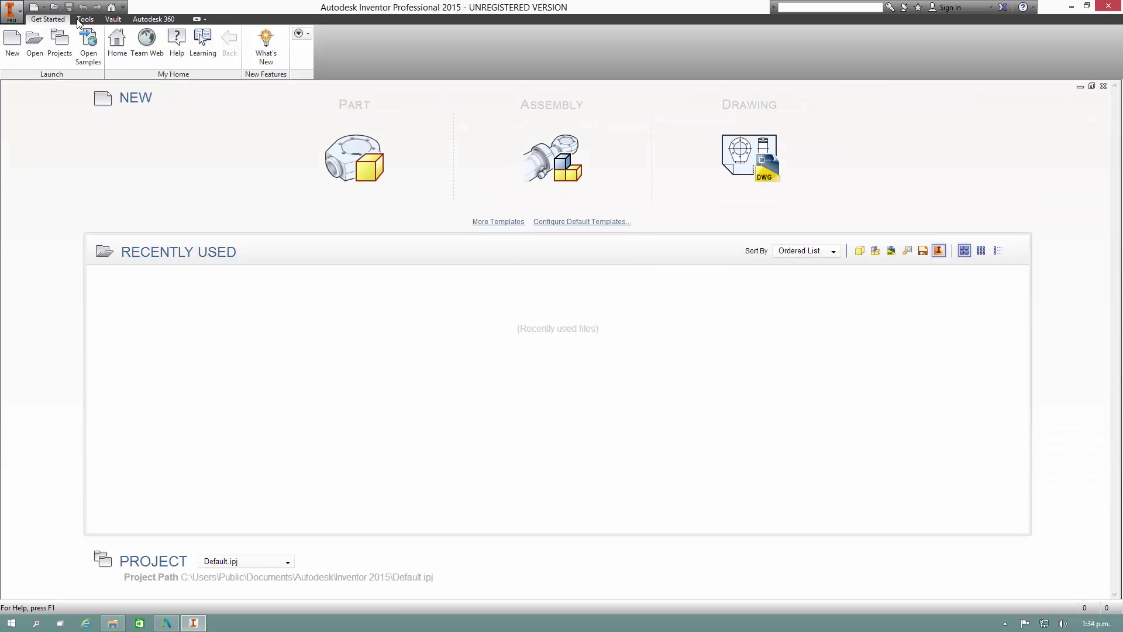
left_click(113, 20)
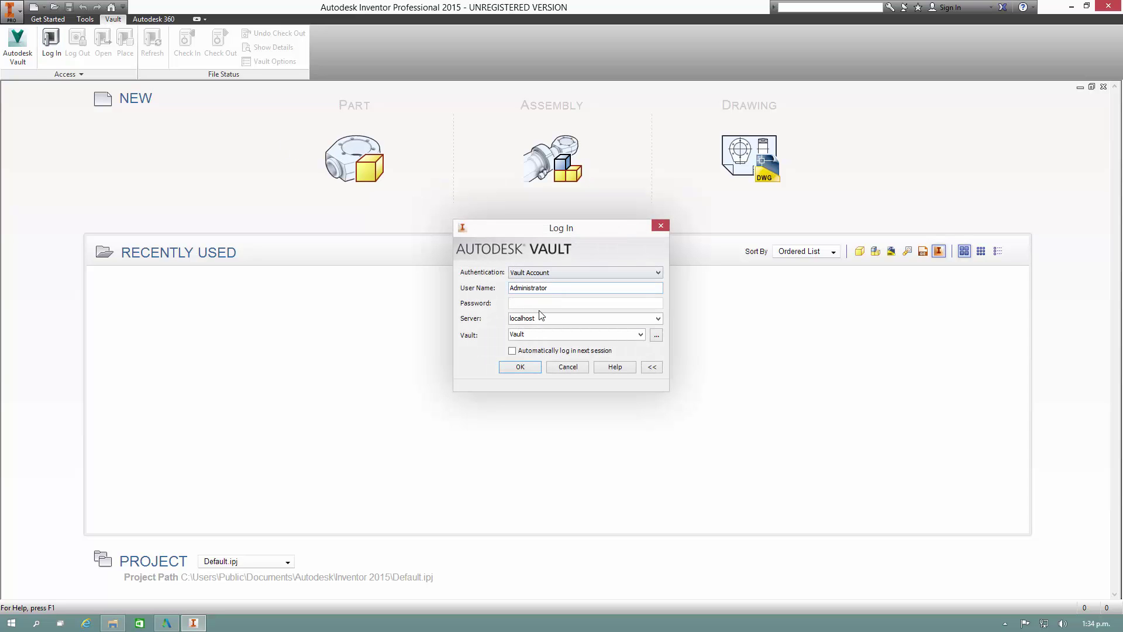
- Log in to the vaultbasic server and acknowledge the enforced working folder C:\VaultBasic\
left_click(539, 319)
type("vaultbasic")
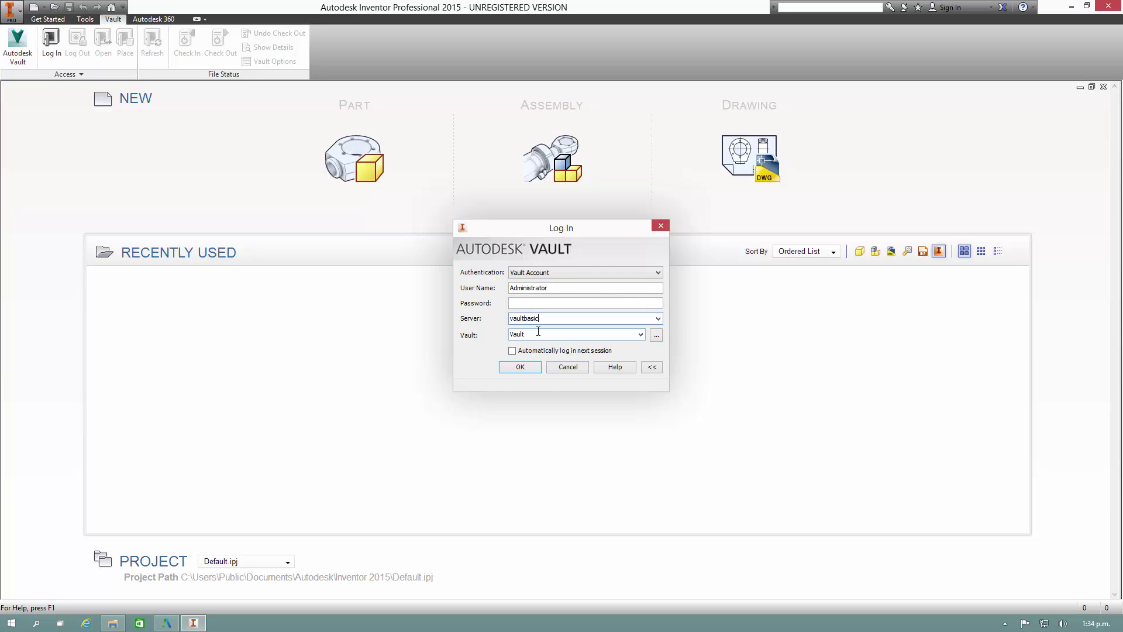
key("Return")
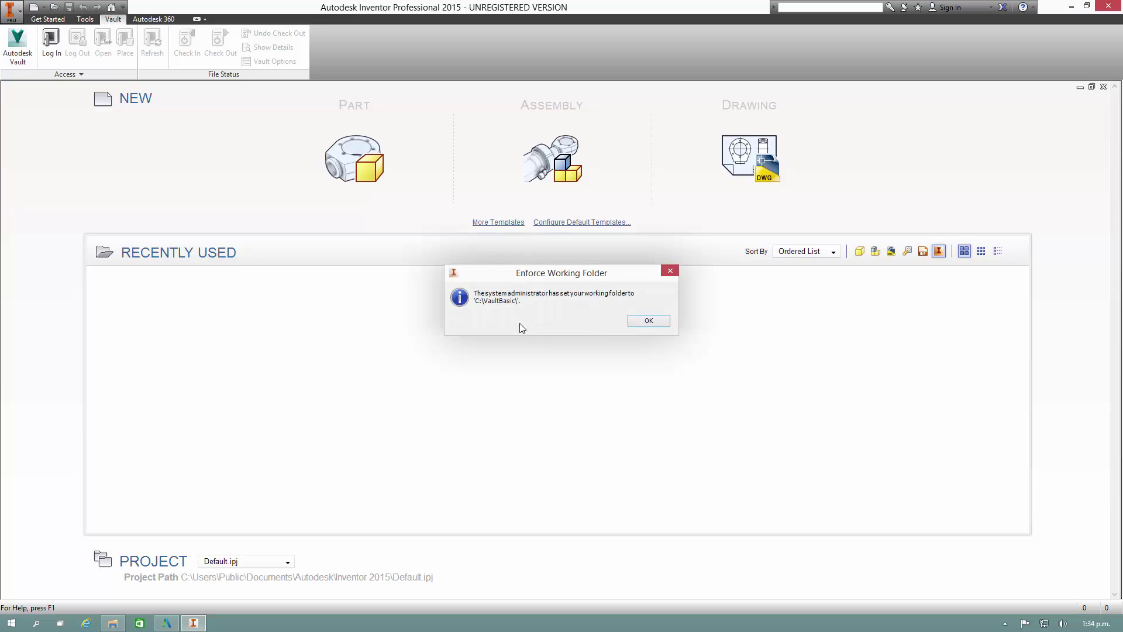
left_click_drag(485, 274, 471, 310)
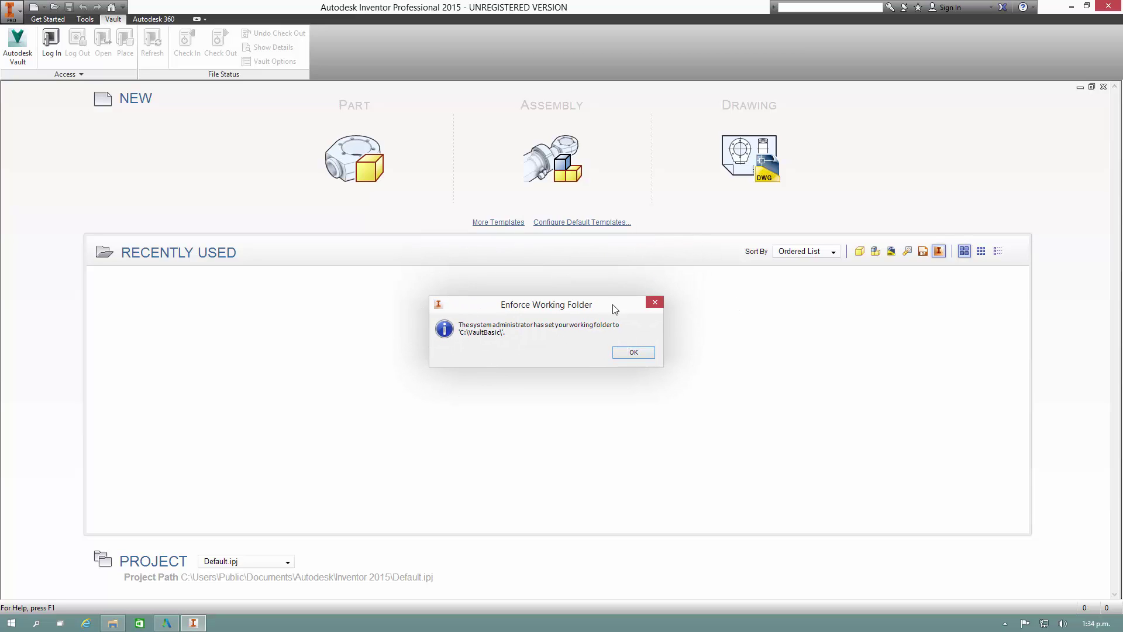
left_click_drag(606, 304, 623, 298)
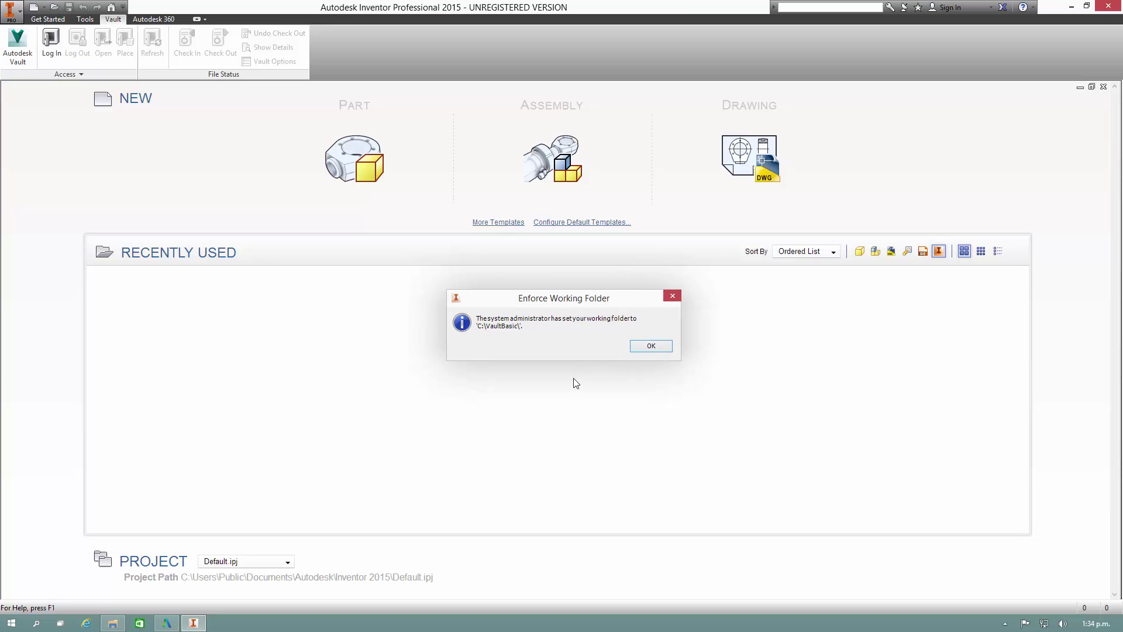
left_click(651, 345)
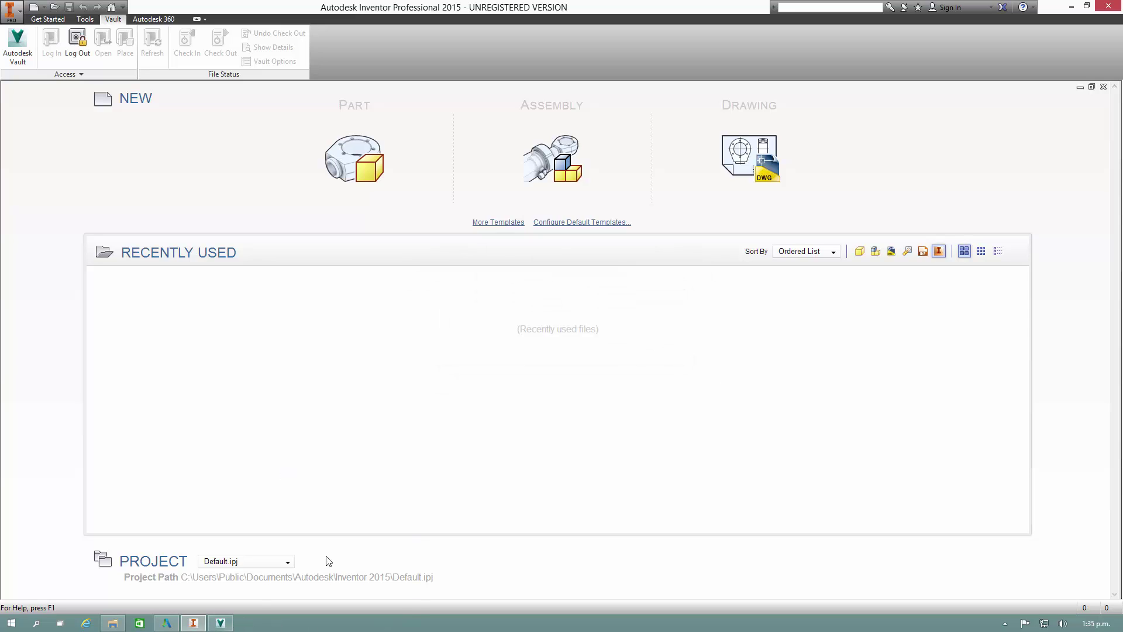
- In the Vault Basic client, get a local copy of VaultBasic.ipj
left_click(221, 623)
left_click(514, 375)
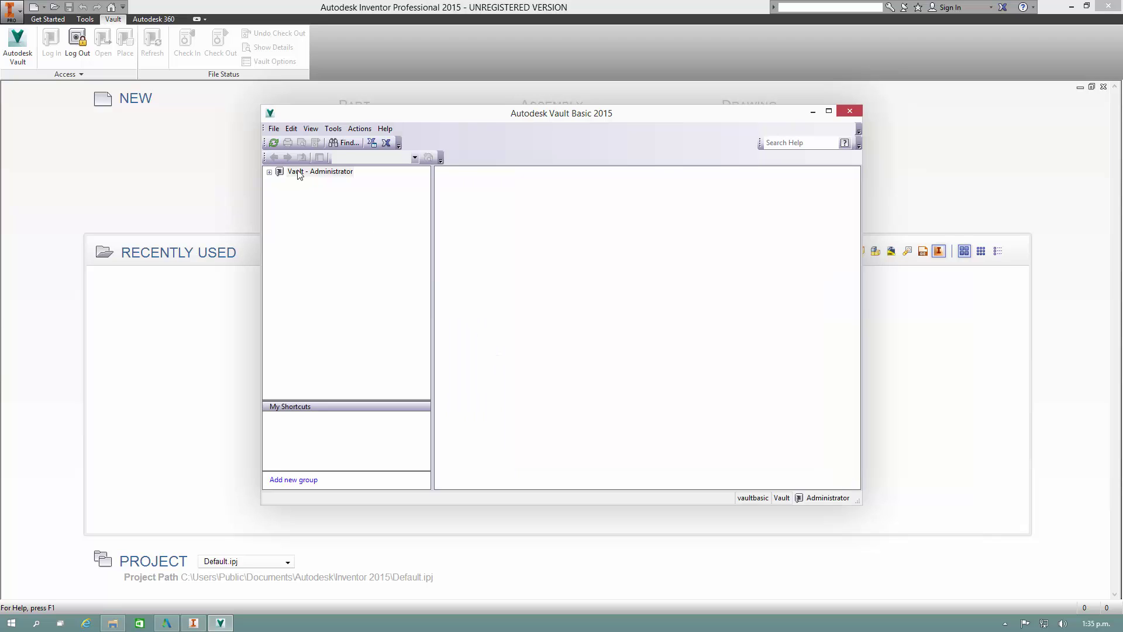
left_click(269, 171)
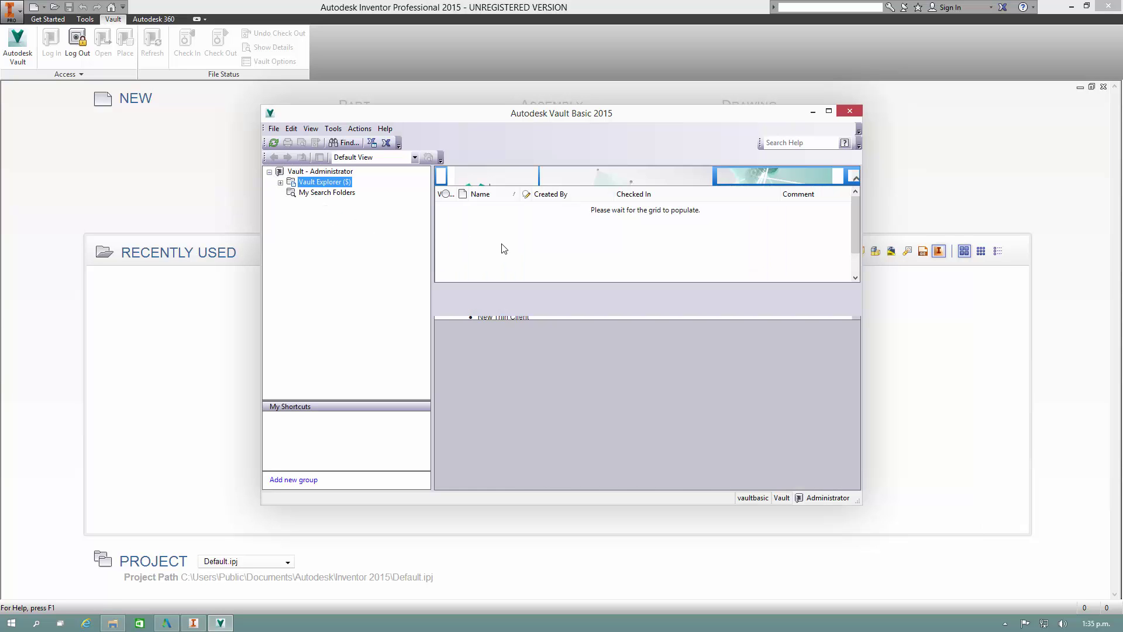
left_click_drag(529, 287, 532, 380)
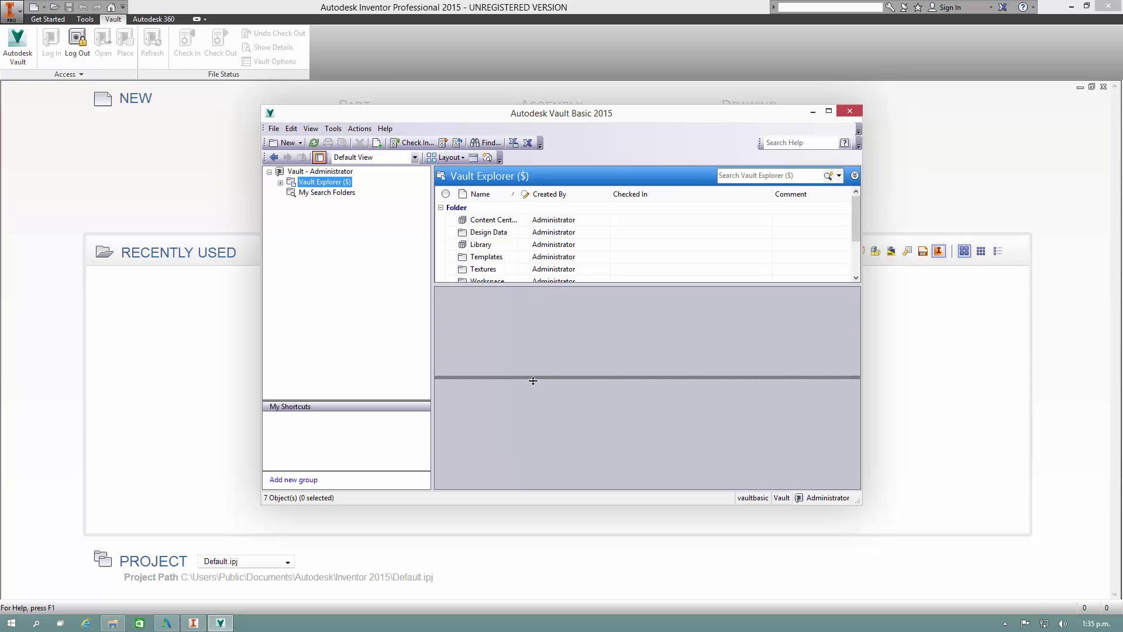
right_click(511, 305)
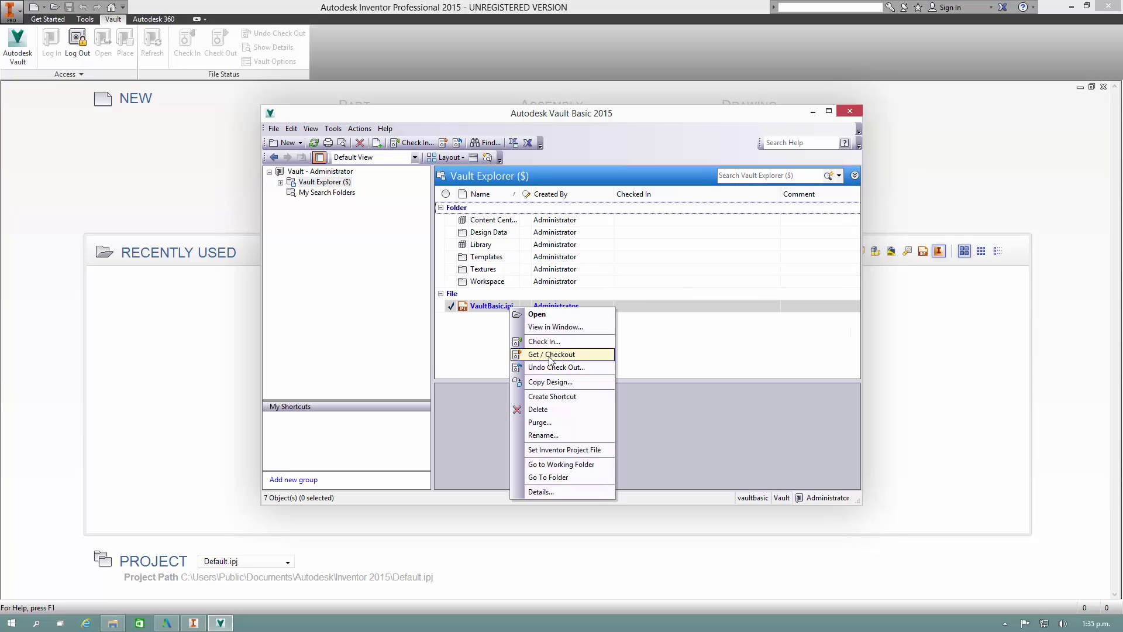
left_click(609, 352)
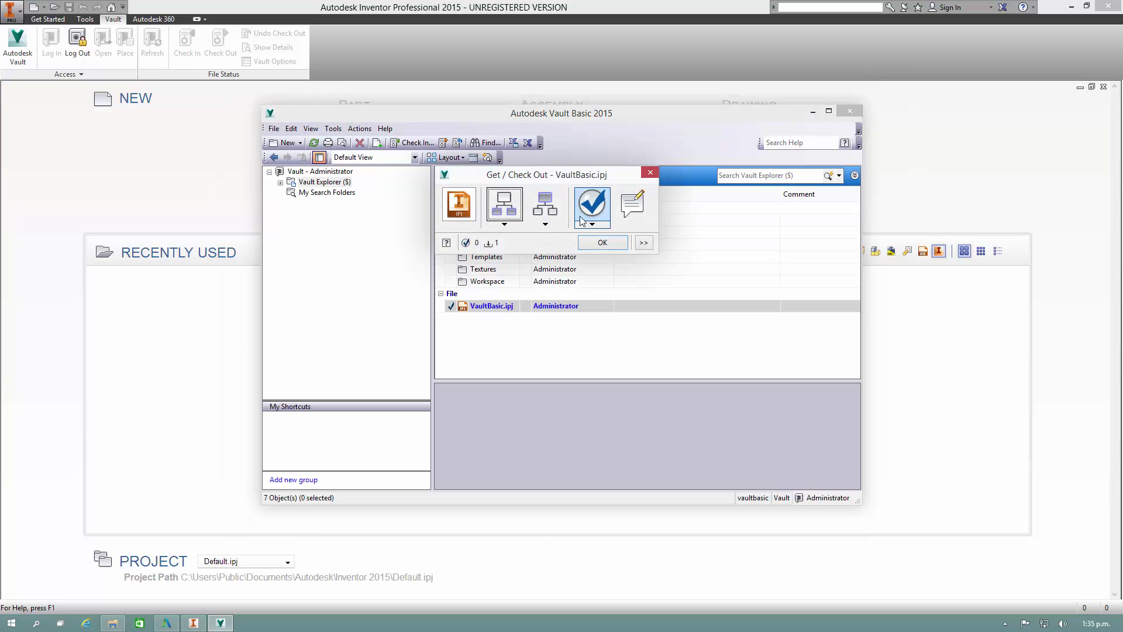
left_click(600, 245)
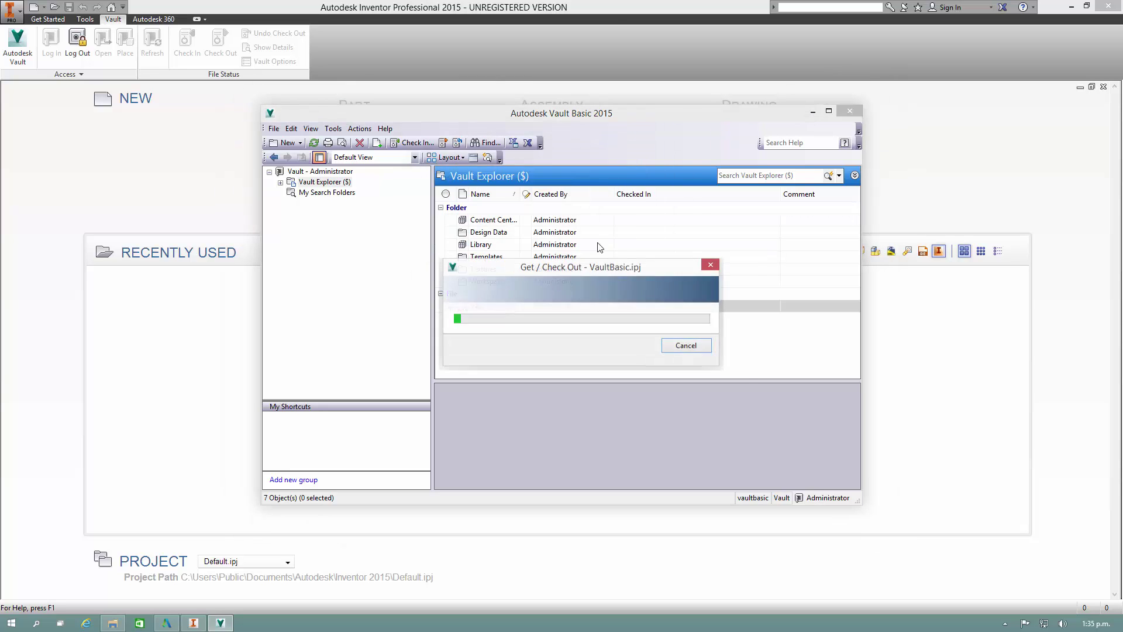
- Return to Inventor and bring up the Projects list
left_click(213, 201)
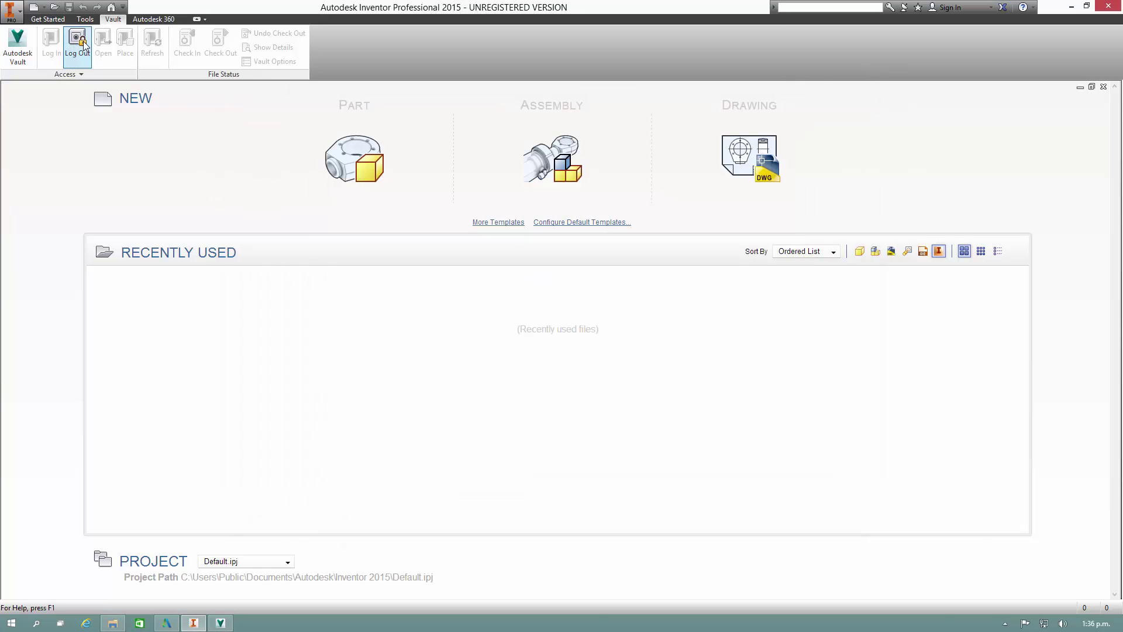
left_click(48, 18)
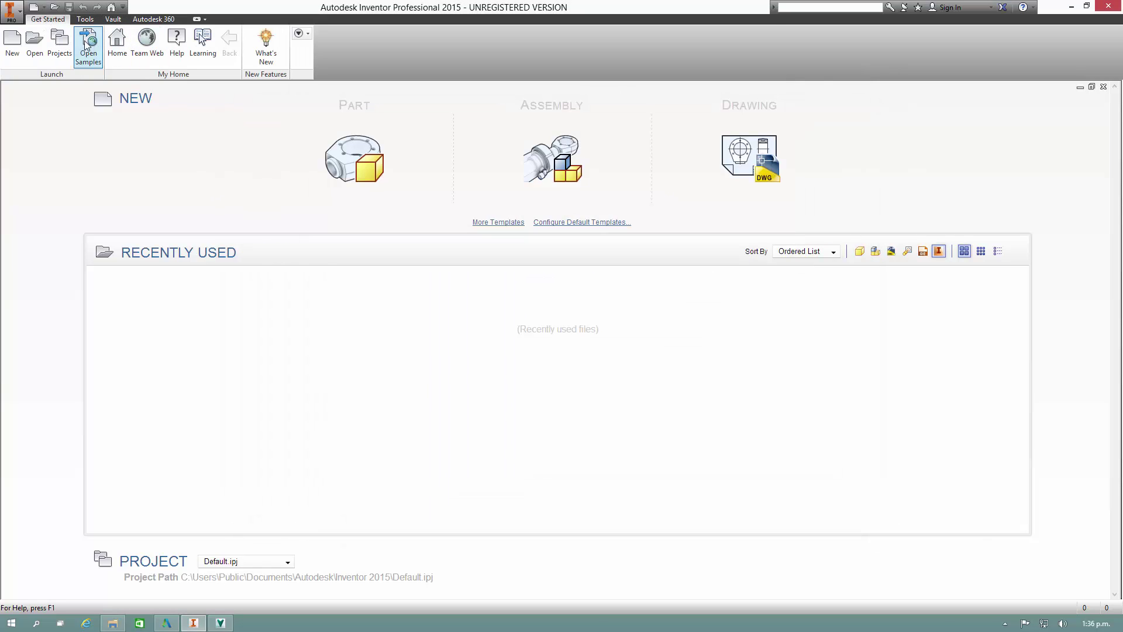
left_click(59, 39)
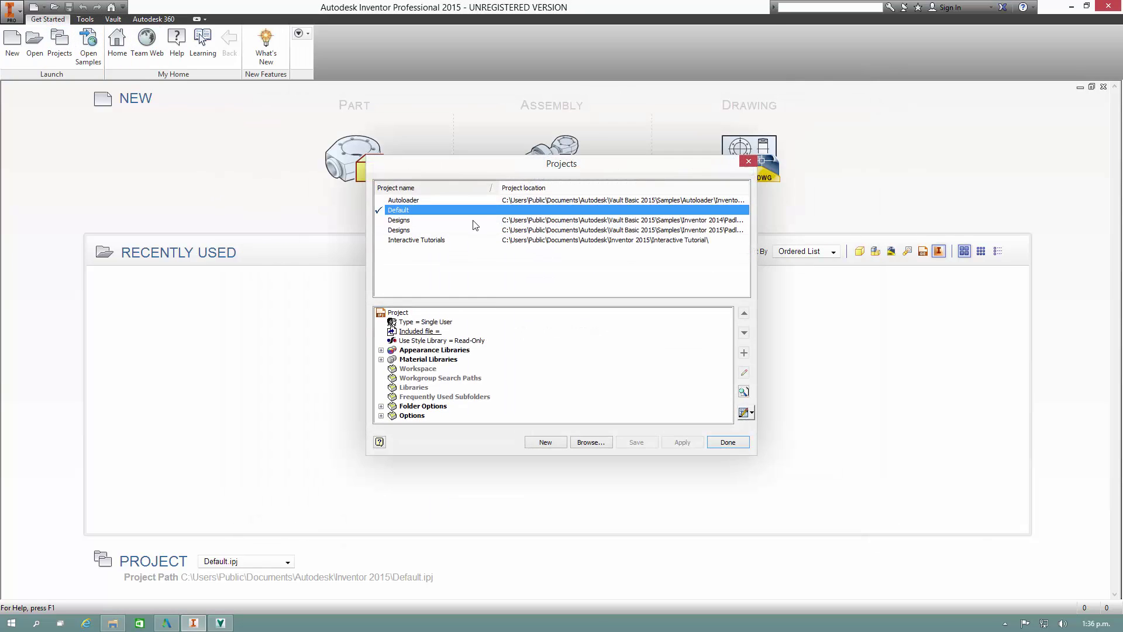
- Load C:\VaultBasic\VaultBasic.ipj as the active project, creating its workspace folder
left_click(591, 442)
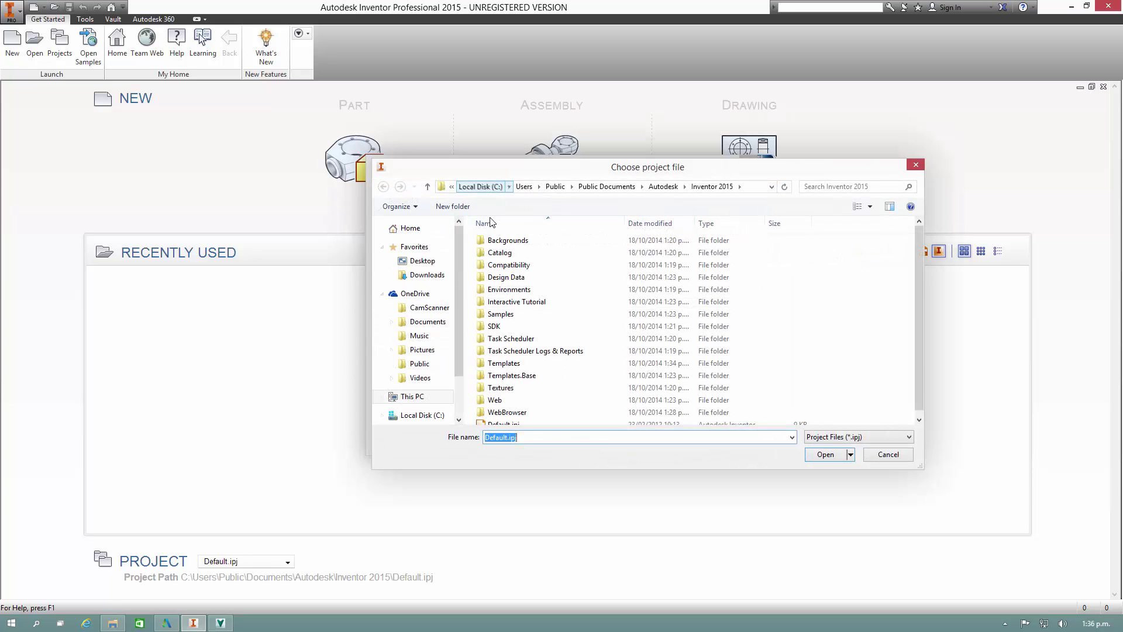
double_click(500, 298)
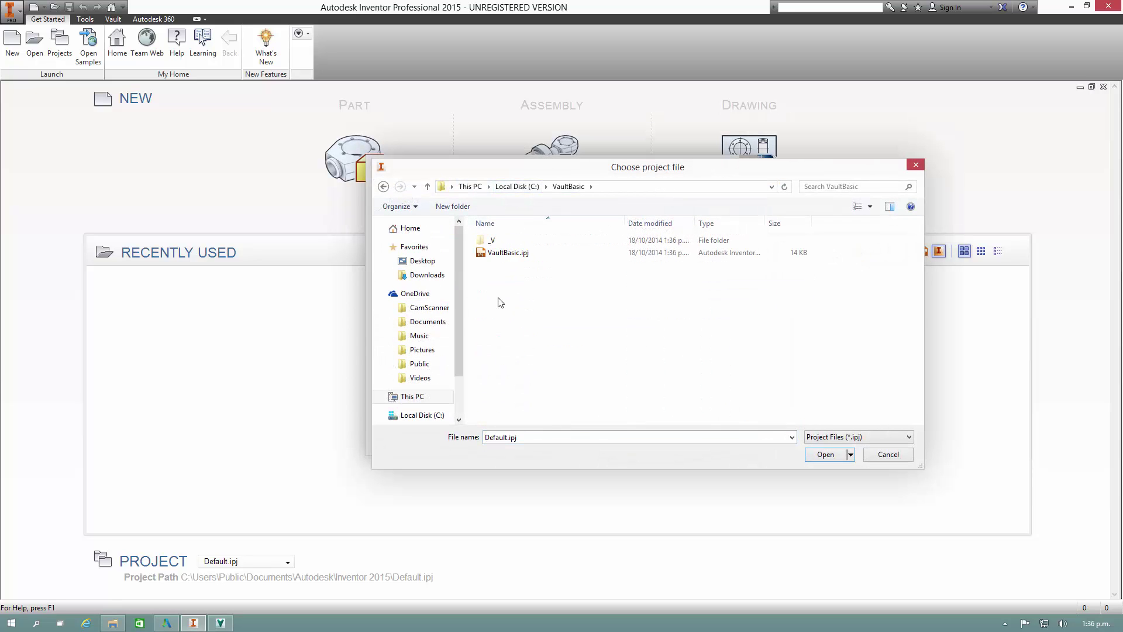
double_click(506, 255)
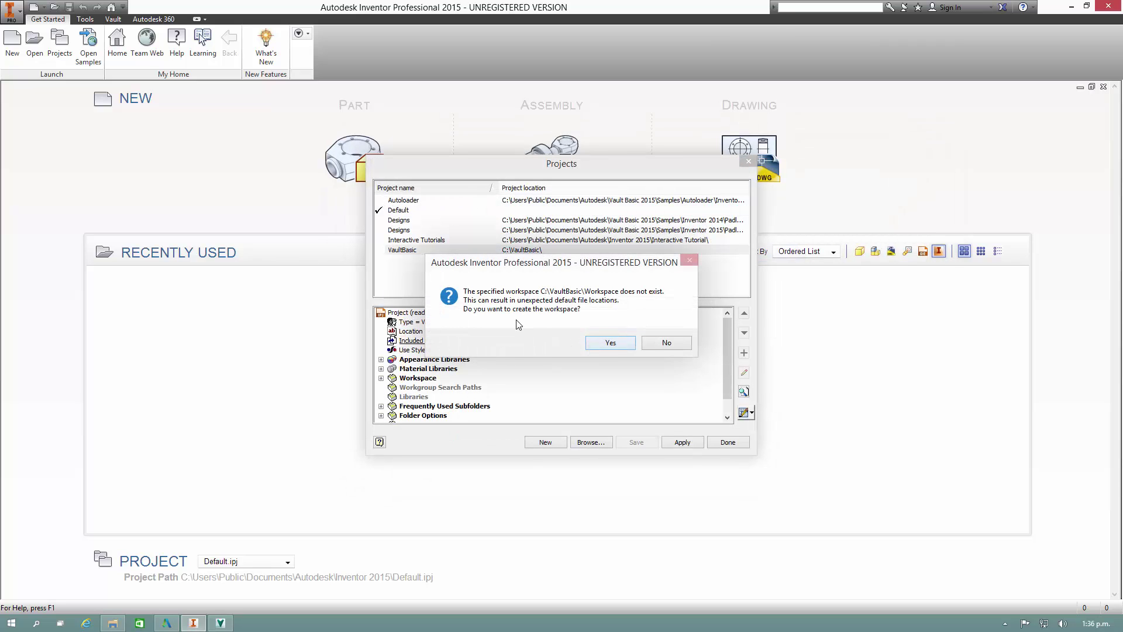
left_click(605, 343)
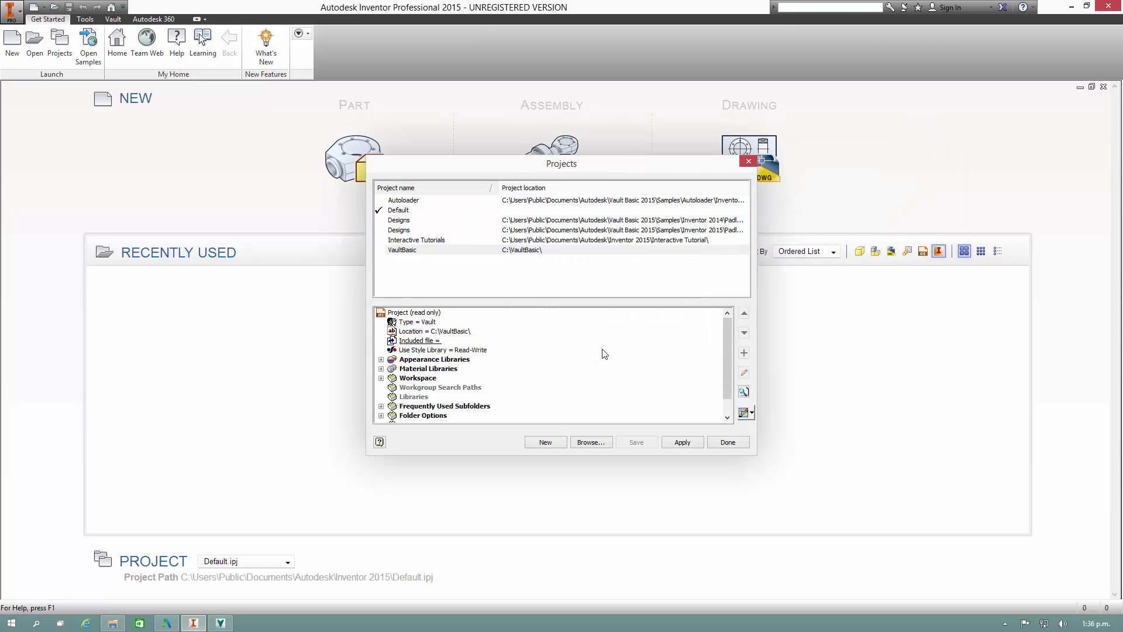
left_click(729, 443)
- Open the vault's Workspace folder in the Vault Open dialog
left_click(113, 18)
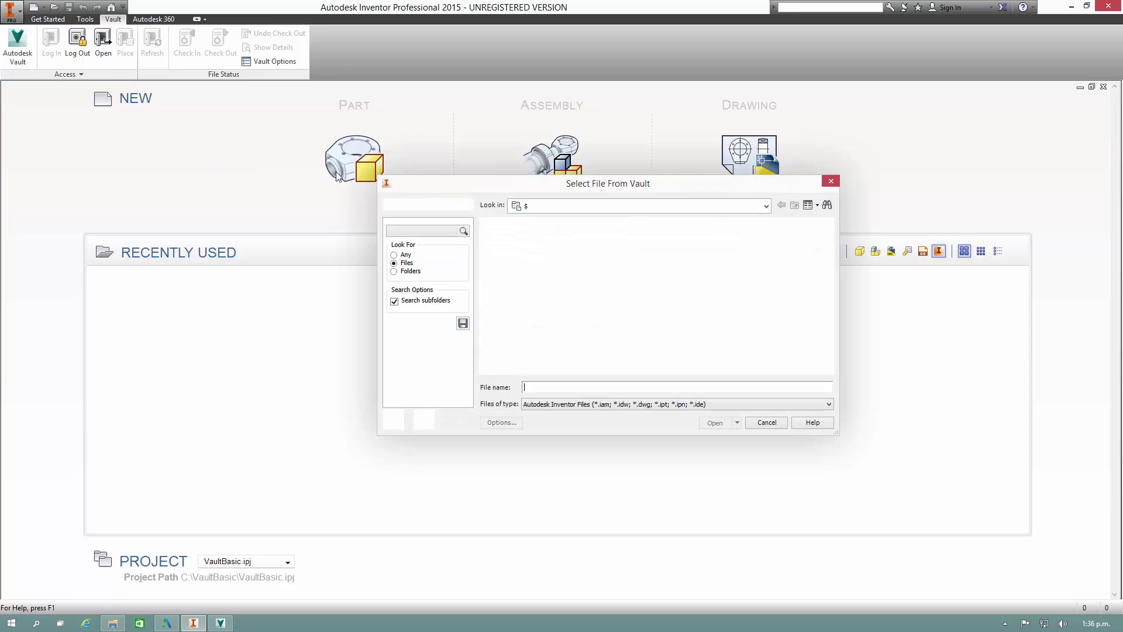
left_click(539, 349)
scroll(539, 345, "down", 2)
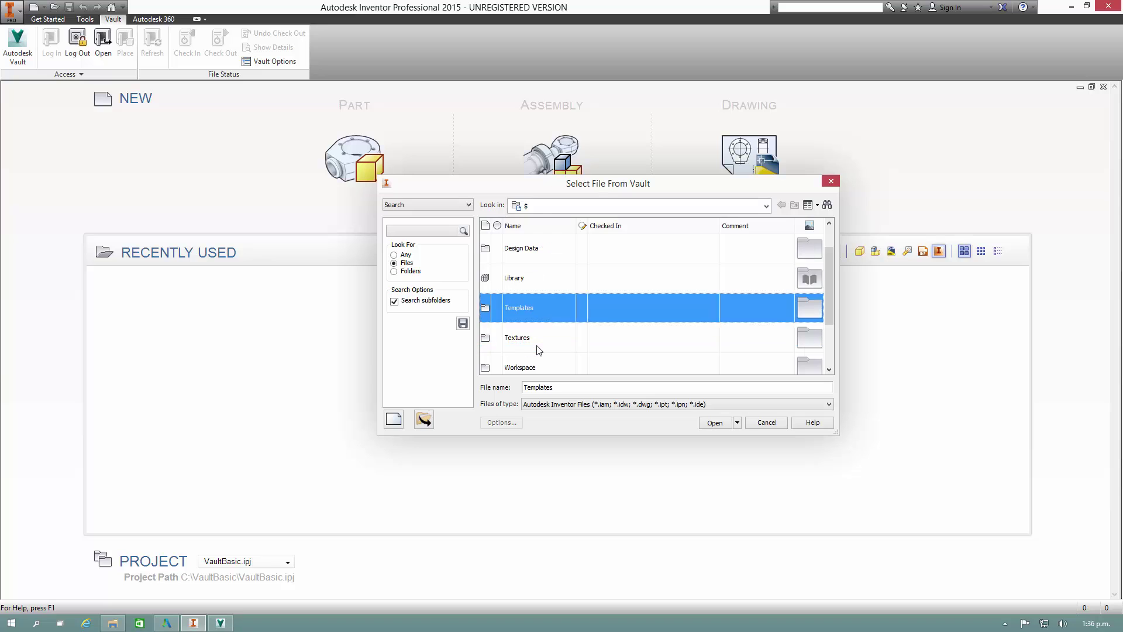
double_click(531, 339)
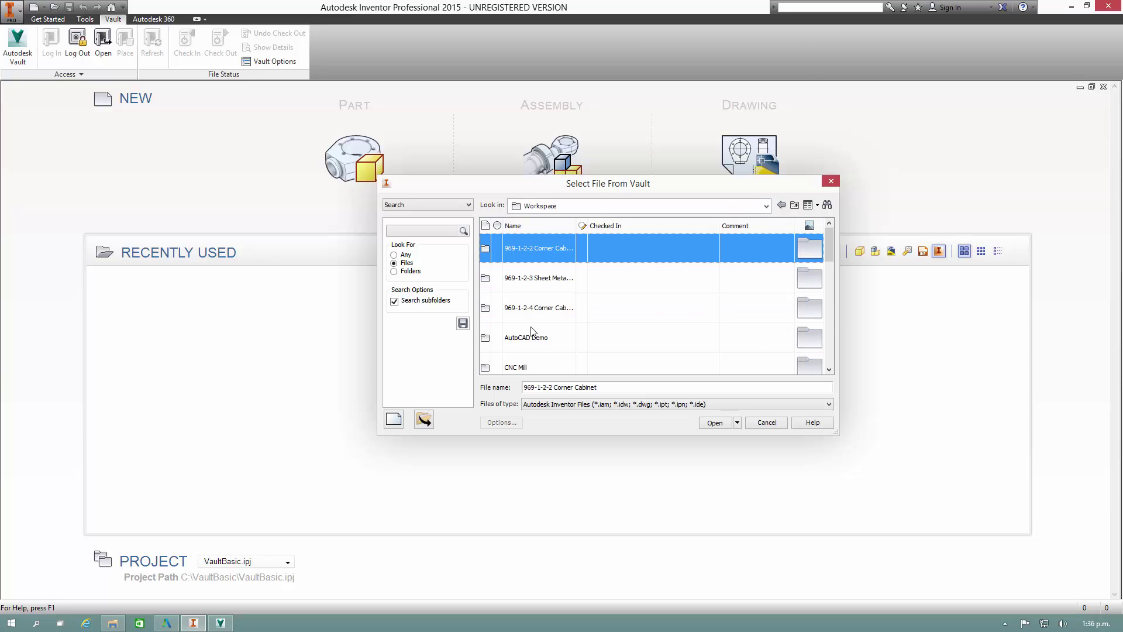
- Open Gecko Racing HQ.iam and decline checking it out
left_click(532, 309)
scroll(532, 314, "down", 1)
scroll(532, 314, "up", 1)
scroll(533, 316, "down", 4)
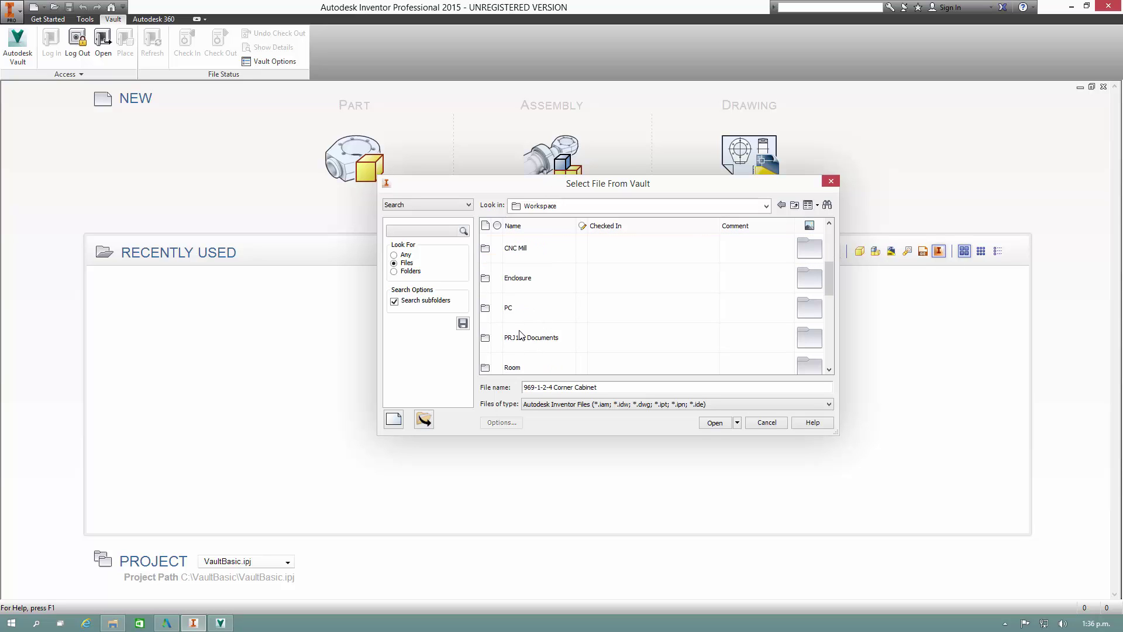
scroll(520, 335, "down", 5)
left_click(530, 336)
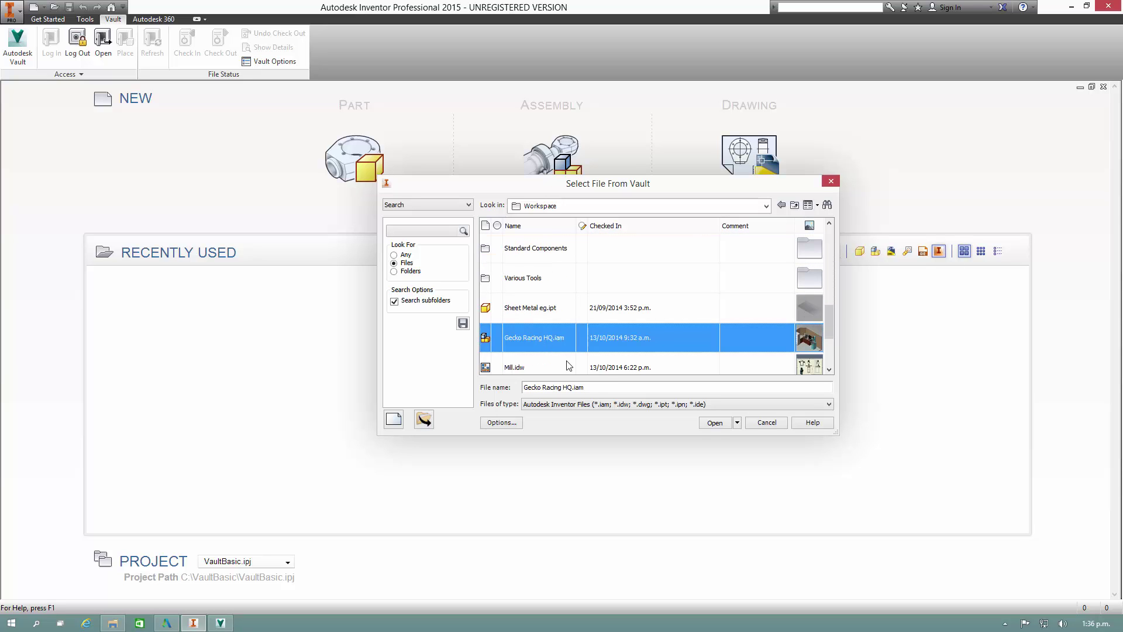
scroll(585, 358, "down", 2)
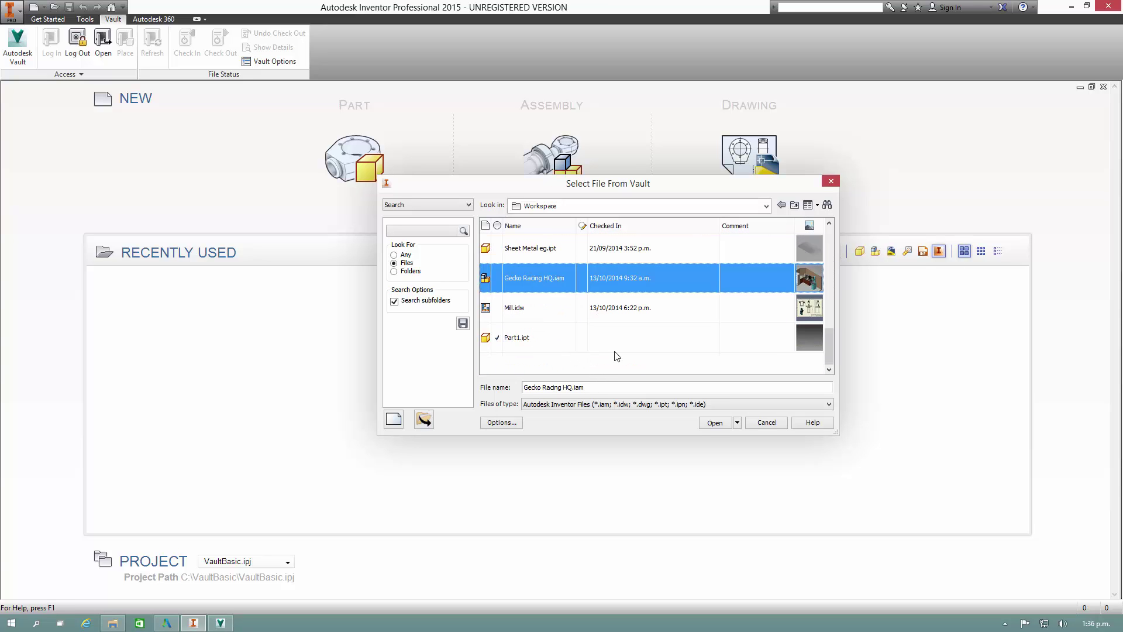
left_click(722, 428)
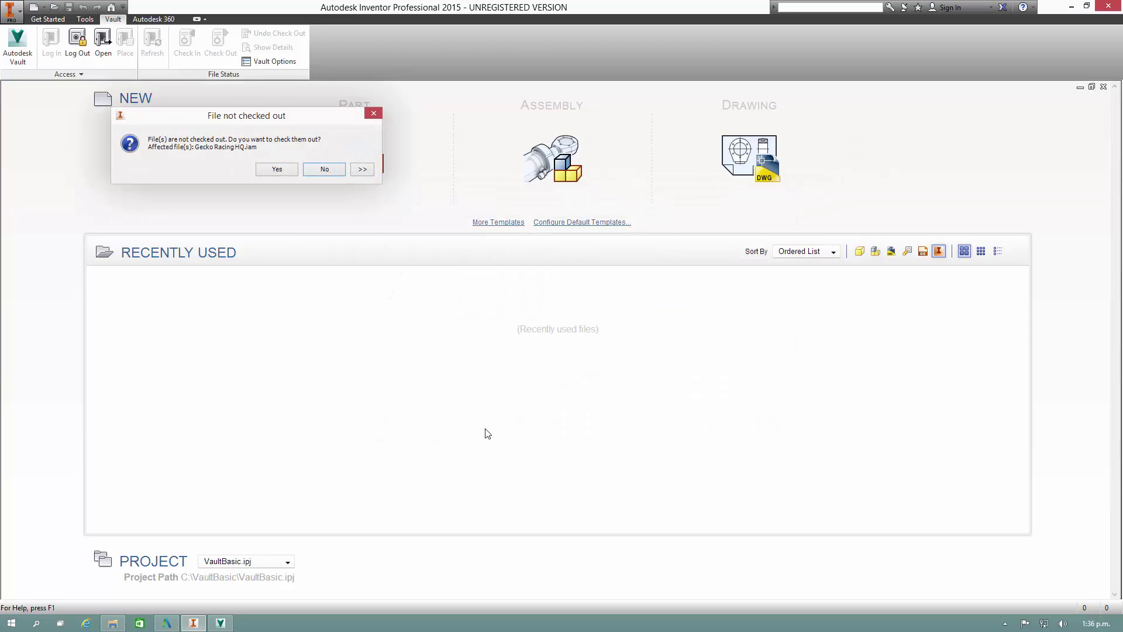
left_click(317, 172)
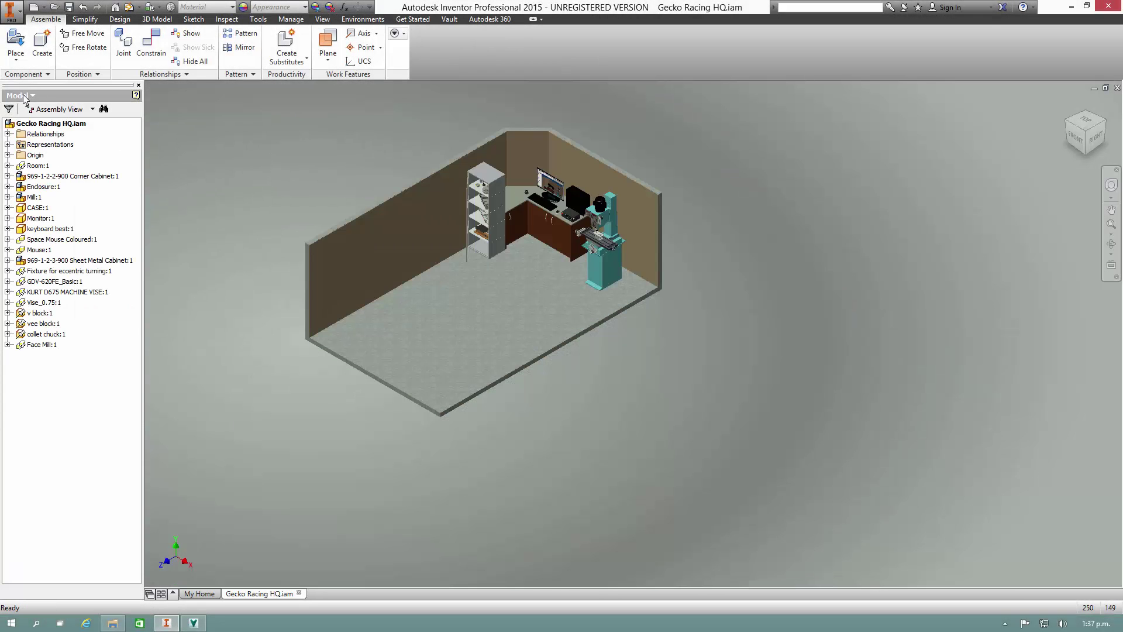
- Switch the browser pane to the Vault file tree
left_click(23, 97)
left_click(70, 148)
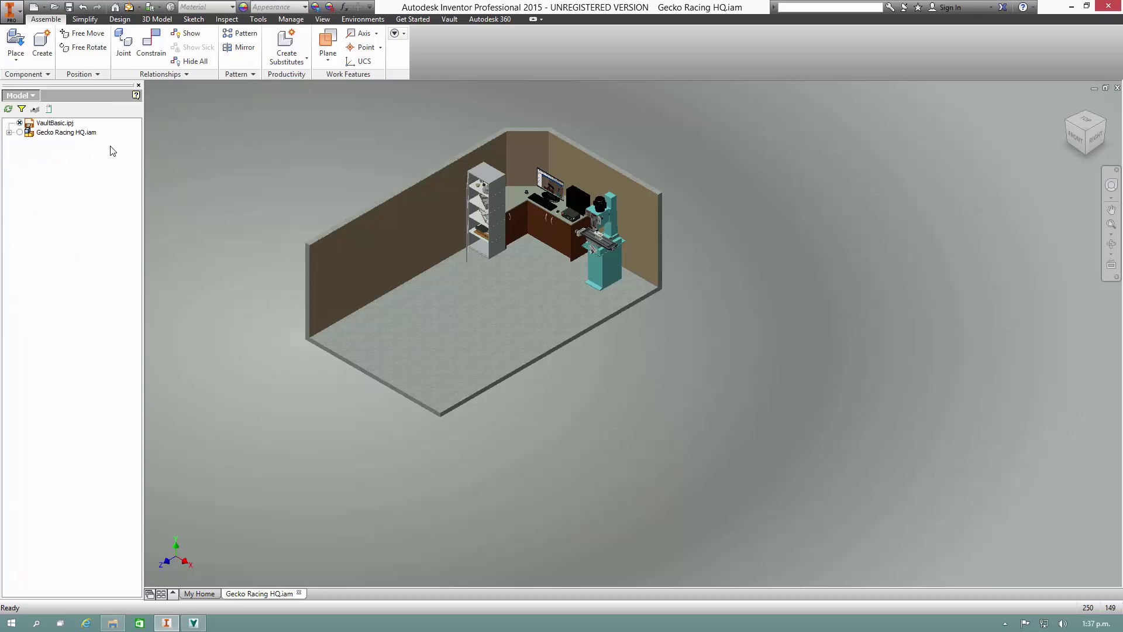
mouse_move(20, 123)
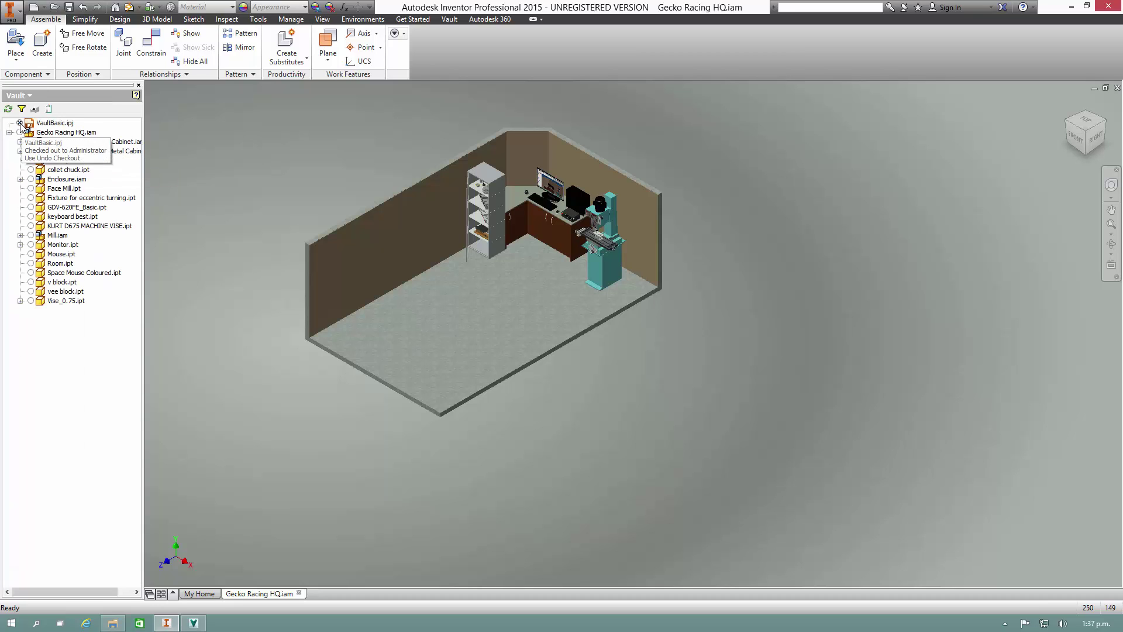
- Review the Vault Options without changes, then bring the Vault Basic window to the front
left_click(434, 22)
left_click(273, 61)
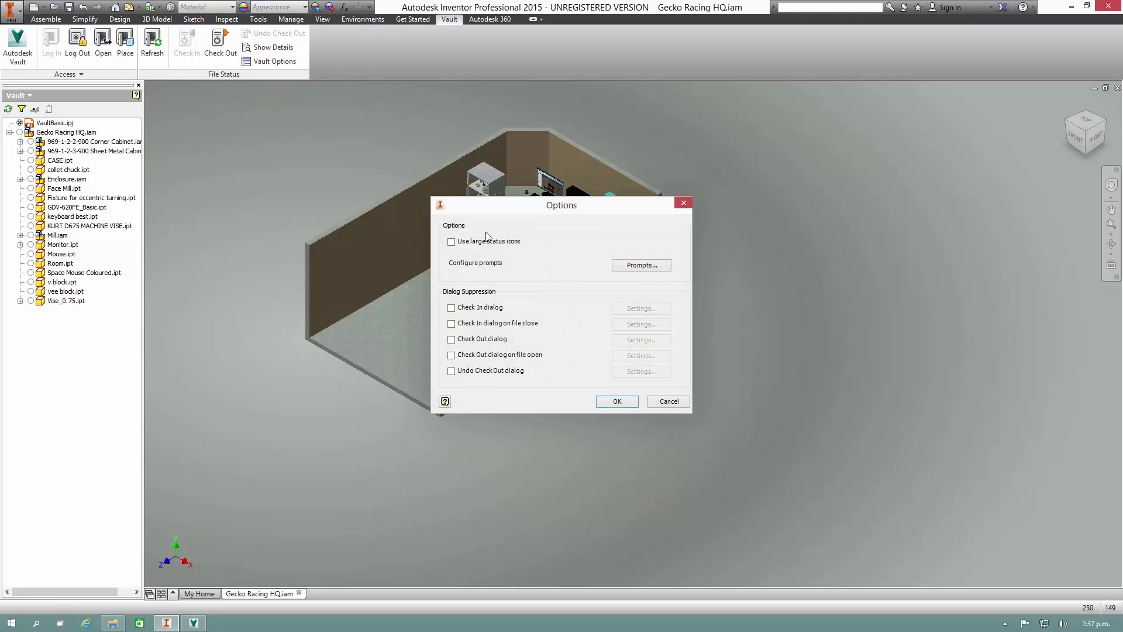
left_click(617, 403)
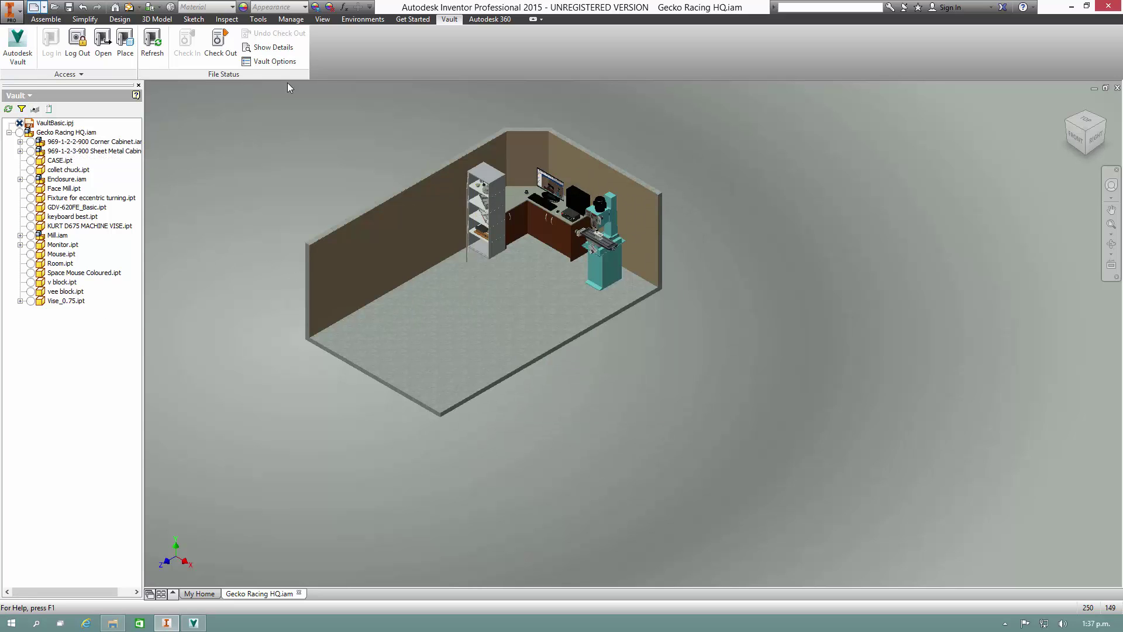
left_click(793, 146)
left_click(187, 626)
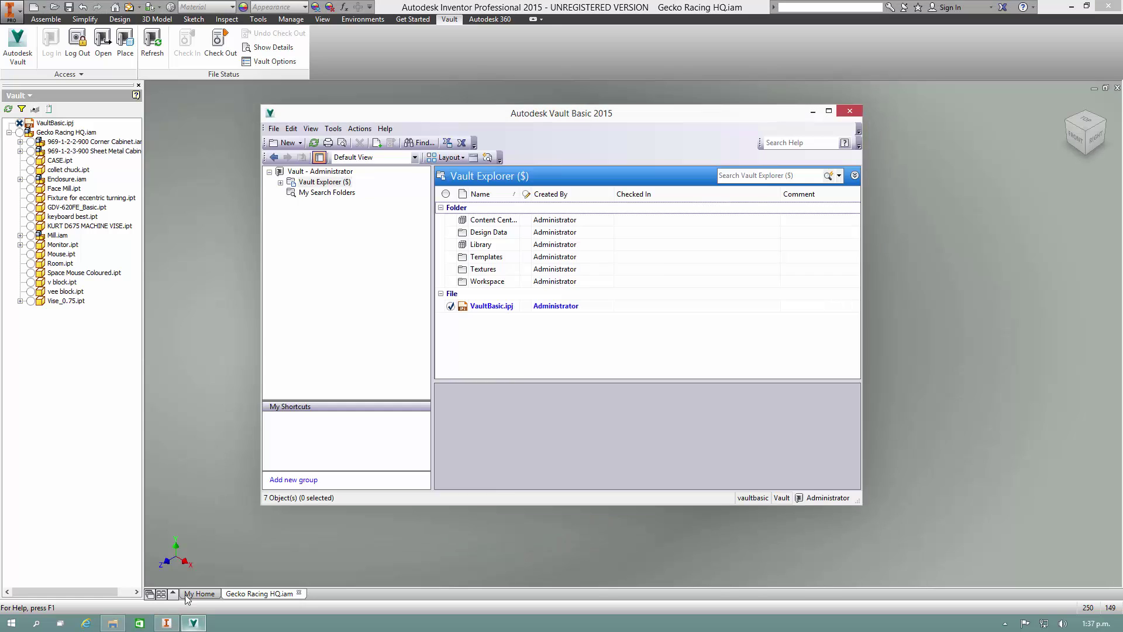
- Get the 12 files from the vault's Templates folder without checking them out
left_click(281, 184)
right_click(320, 225)
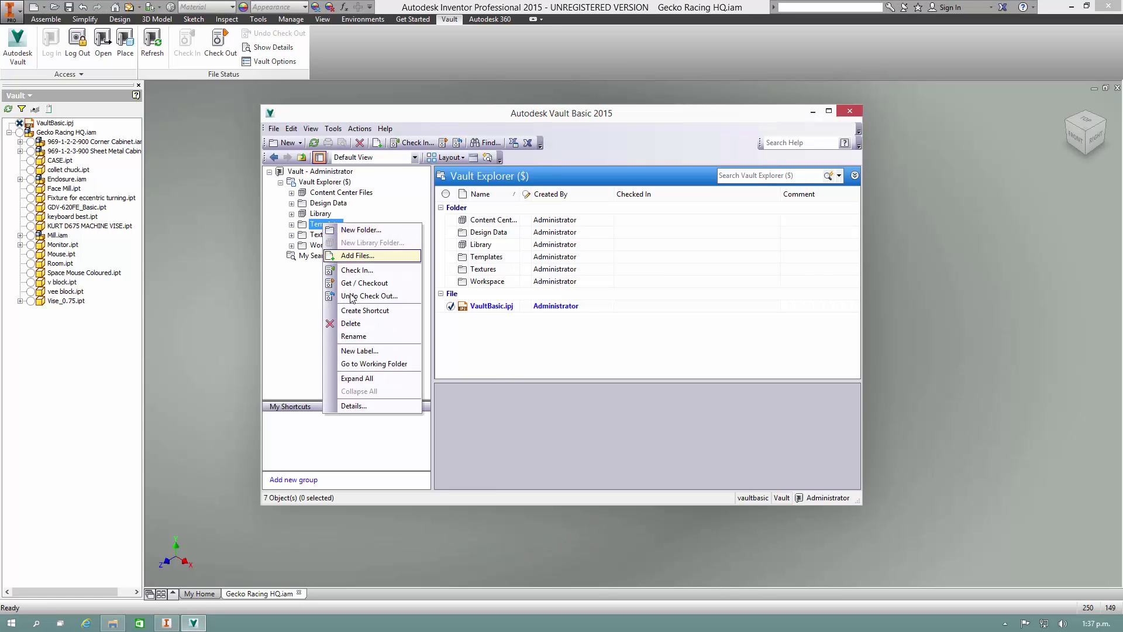
left_click(369, 284)
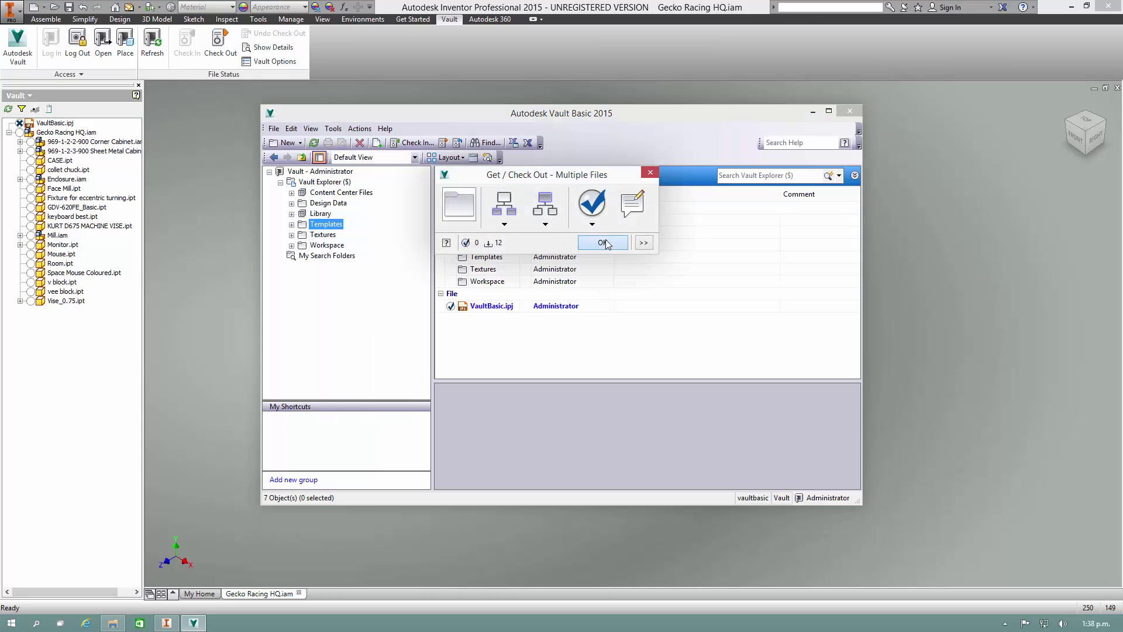
left_click(33, 7)
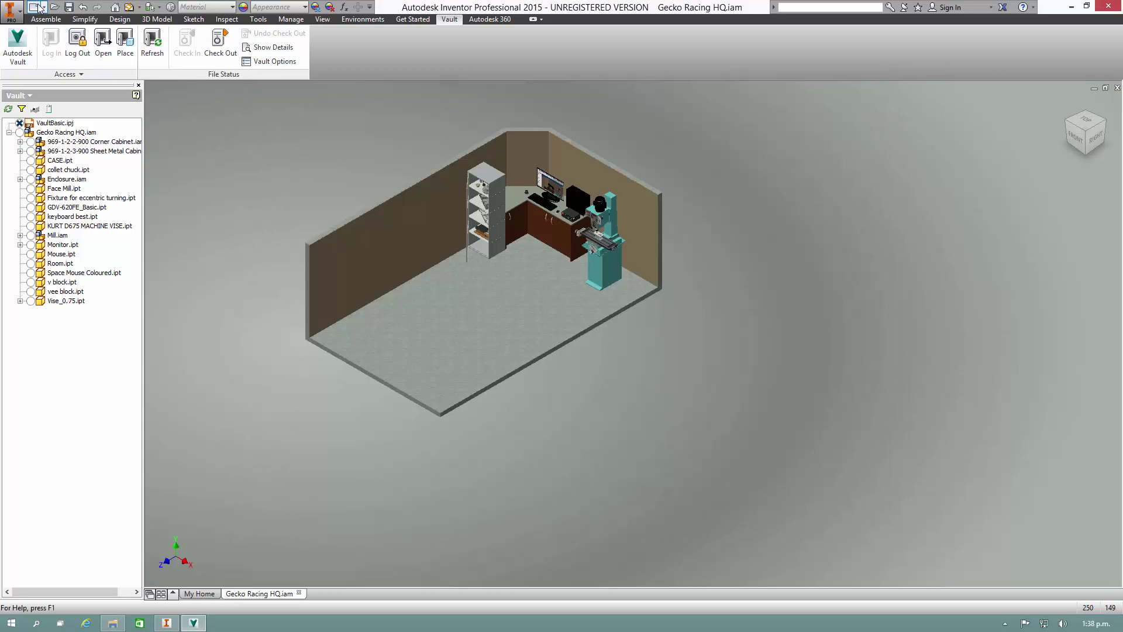
- Create Part1 from Standard.ipt and show its not-yet-in-vault status in the Vault browser
double_click(622, 231)
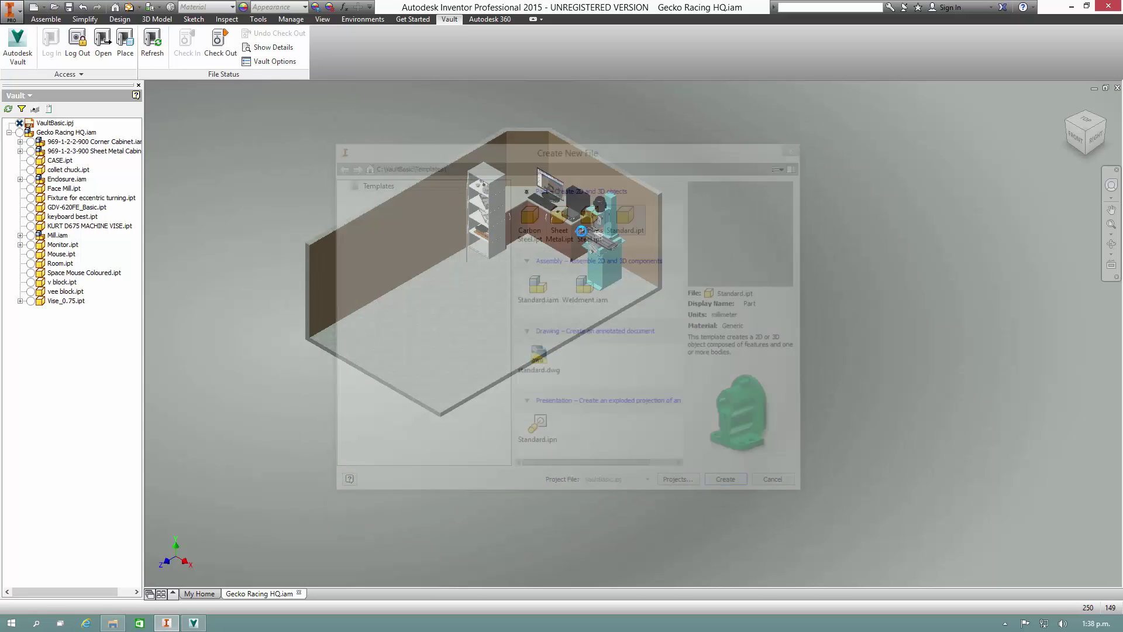
left_click(514, 348)
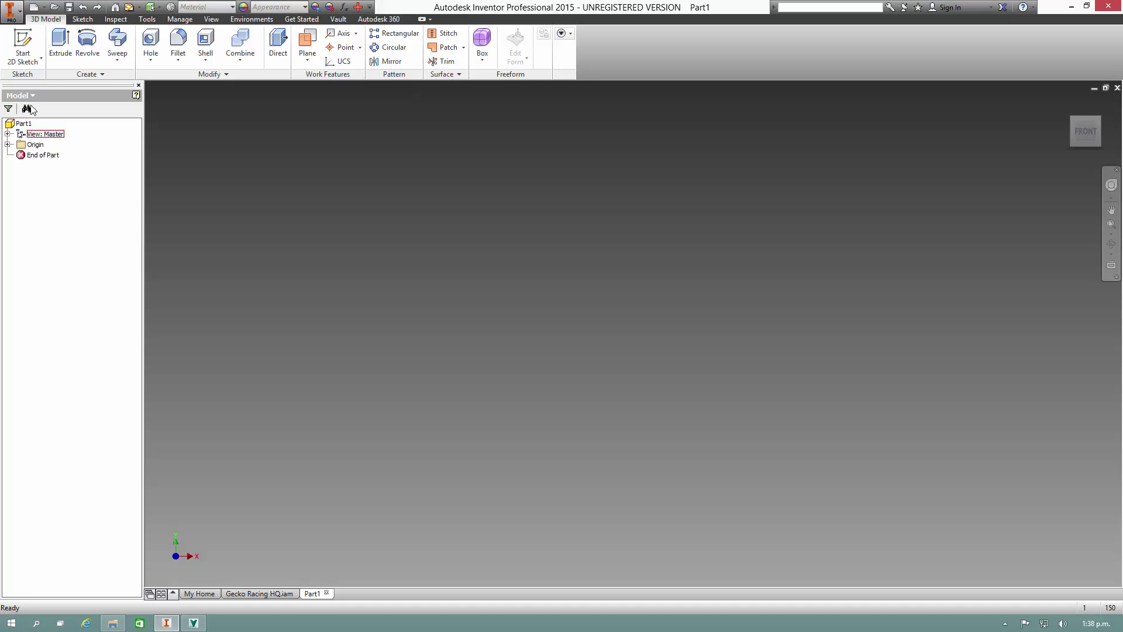
left_click(18, 95)
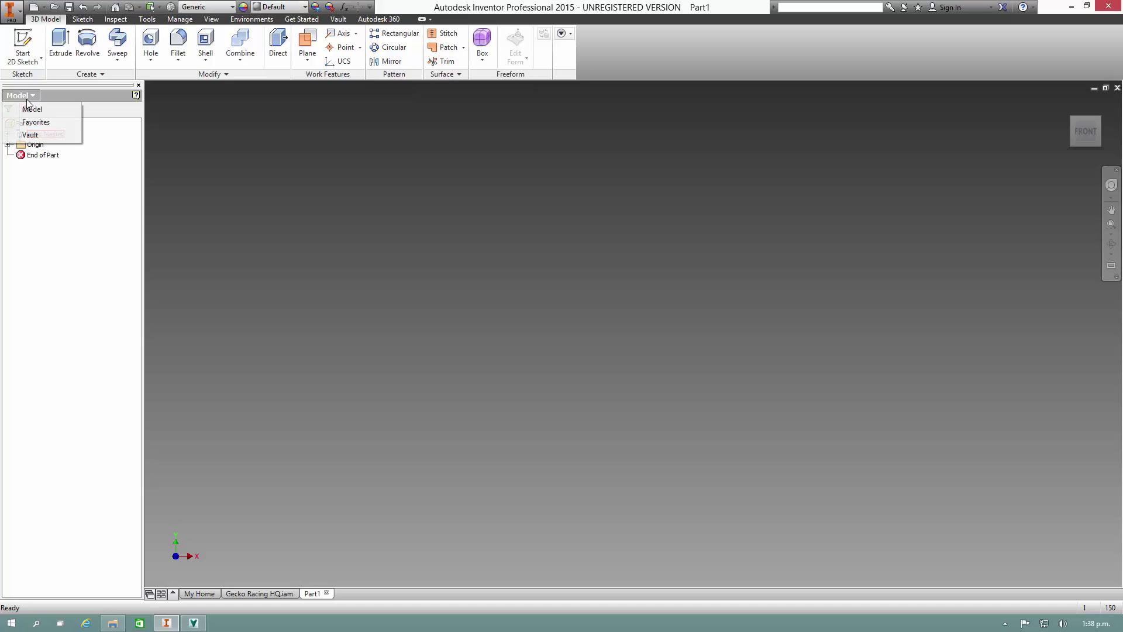
left_click(27, 133)
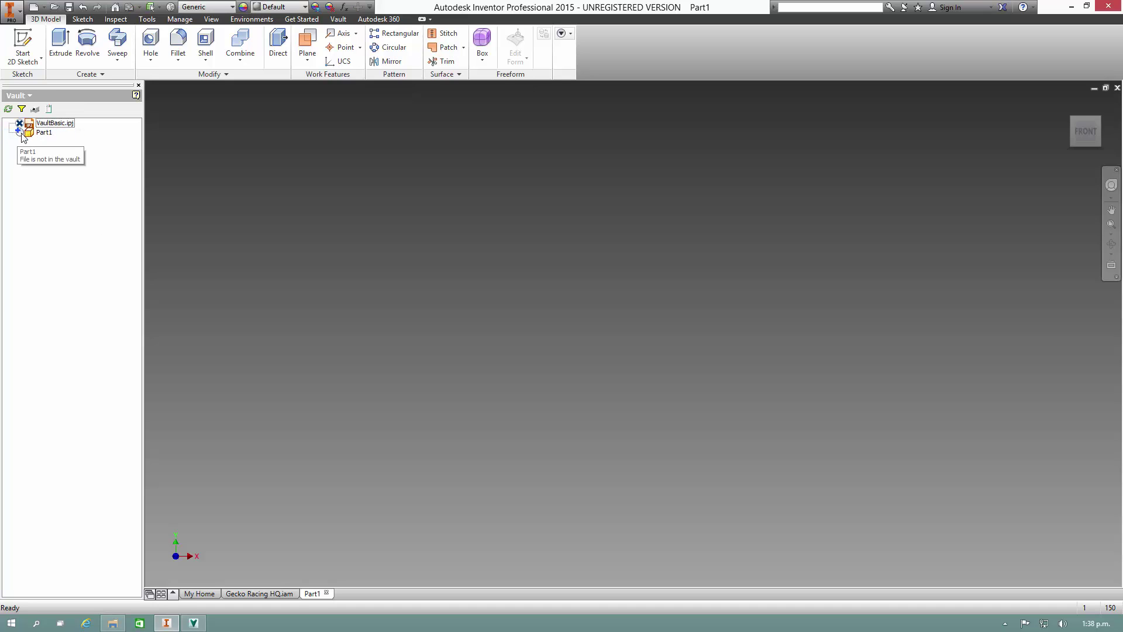
left_click(23, 124)
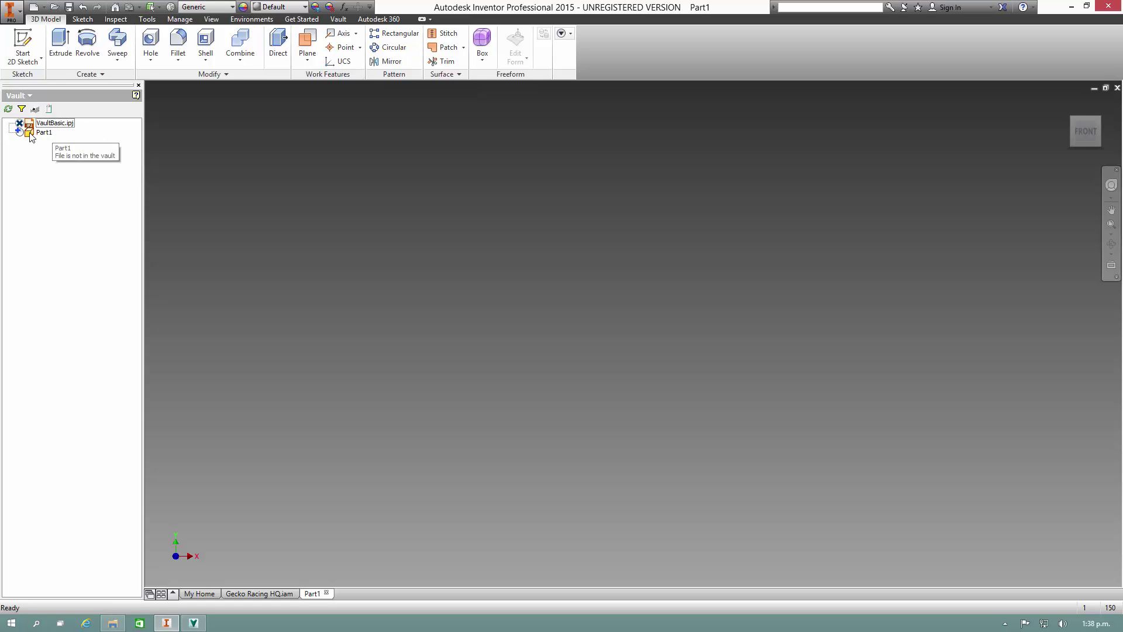
- Start a new 2D sketch in Part1
left_click(83, 19)
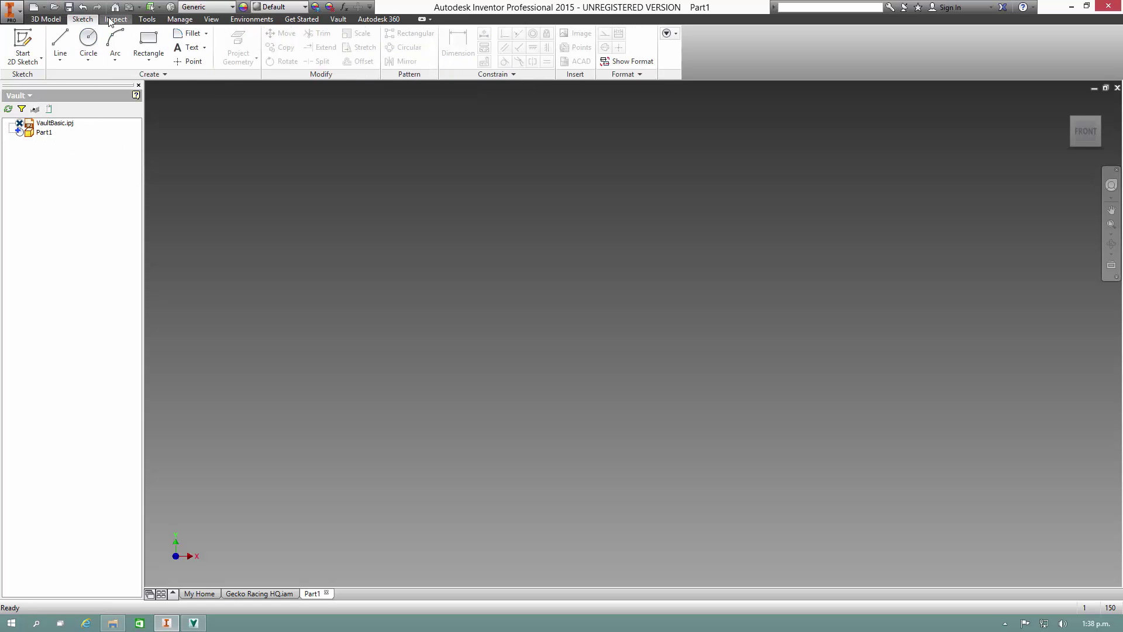
left_click(61, 20)
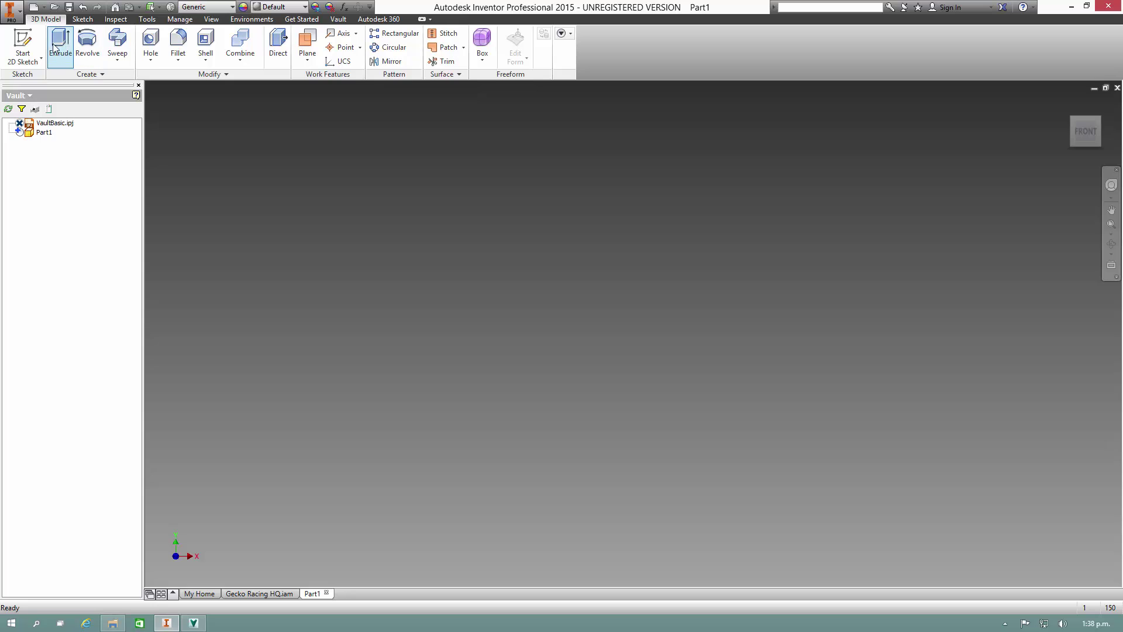
left_click(33, 42)
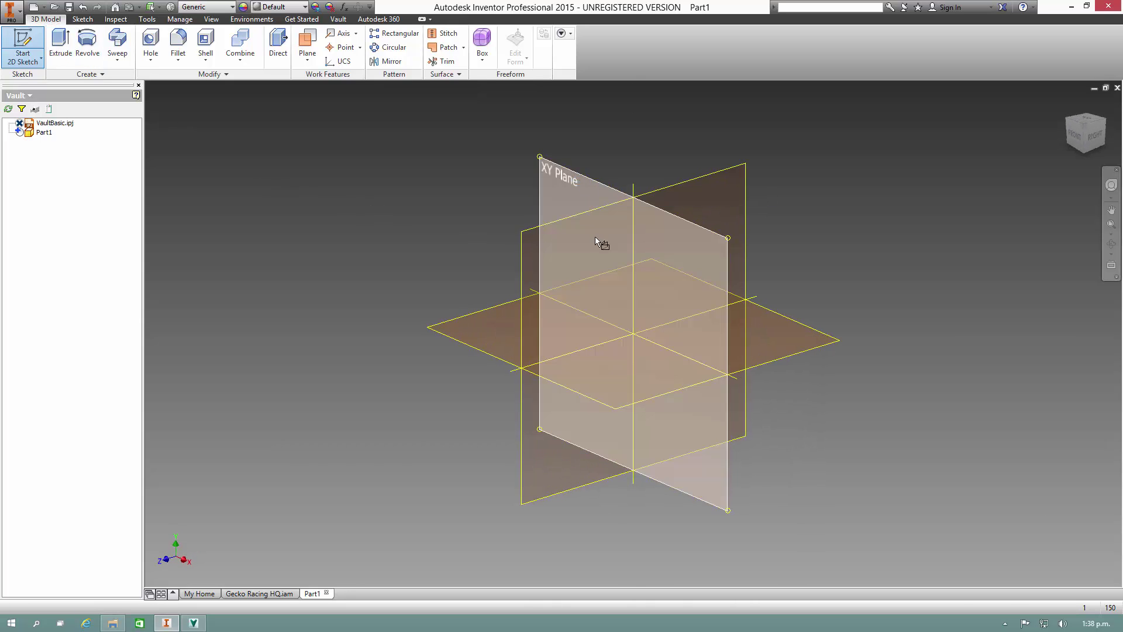
- Sketch a rectangle from the origin on the XY plane and extrude it into a block
left_click(596, 239)
key("r")
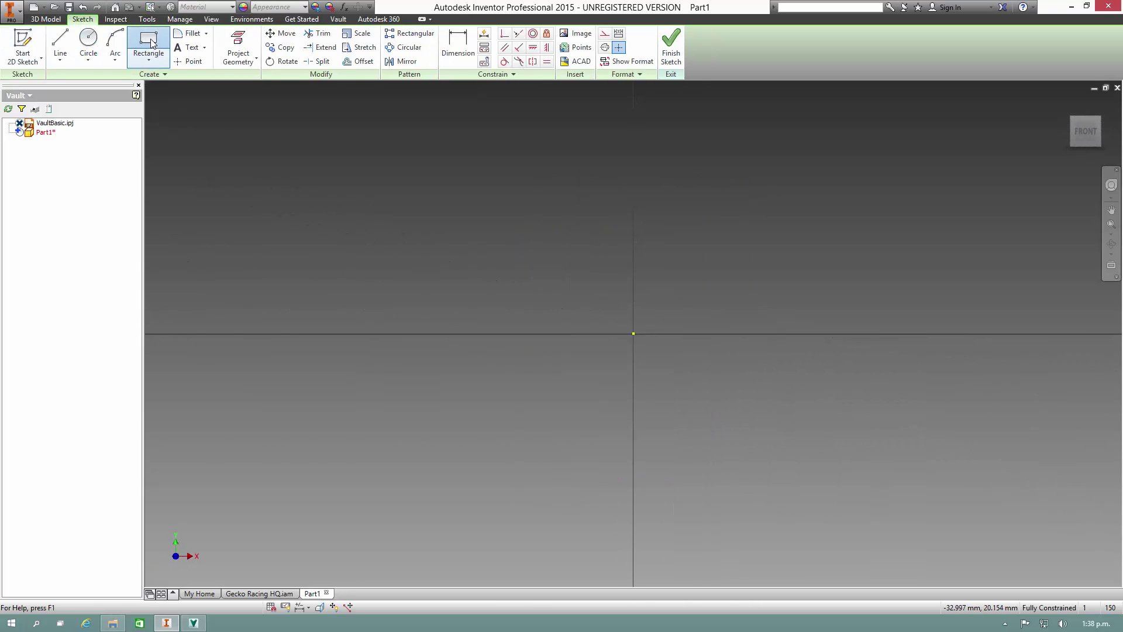
left_click(634, 333)
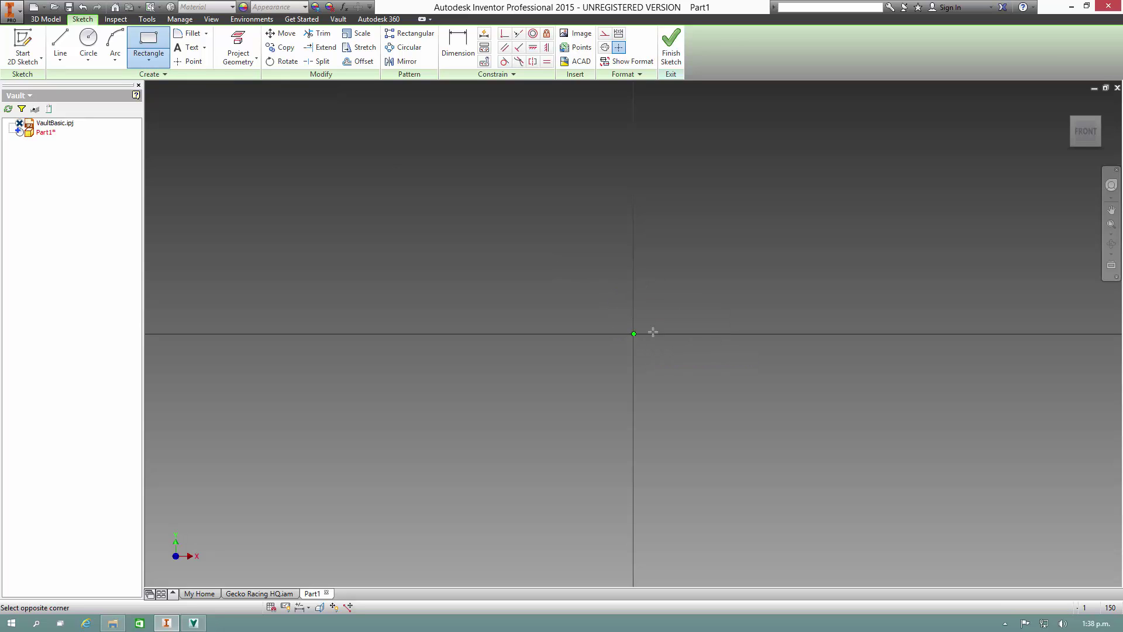
left_click(957, 180)
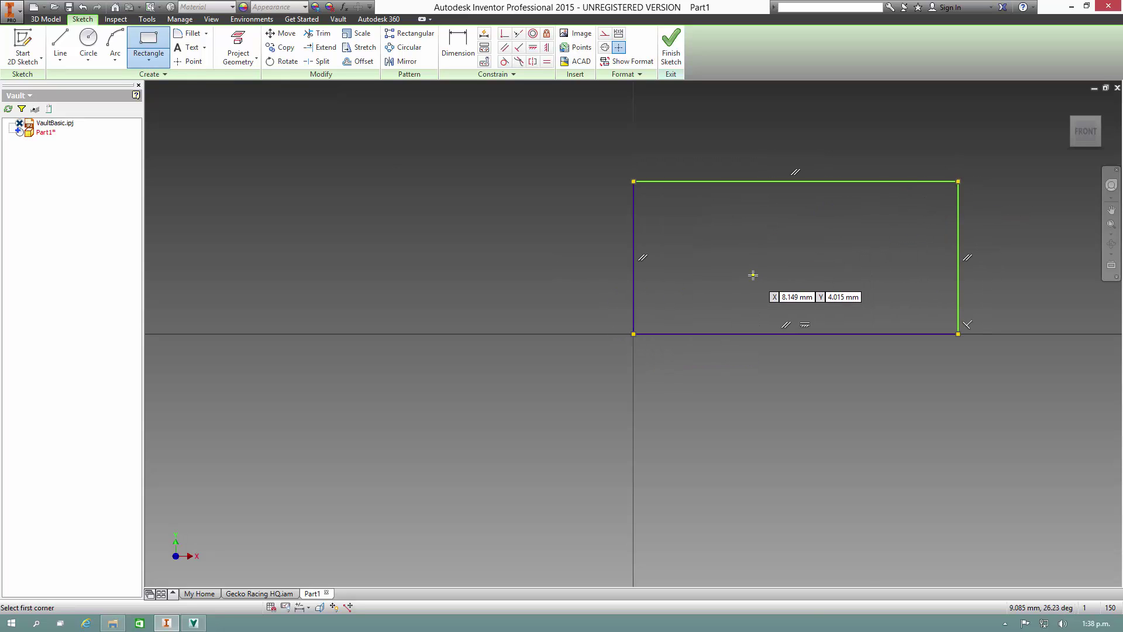
key("e")
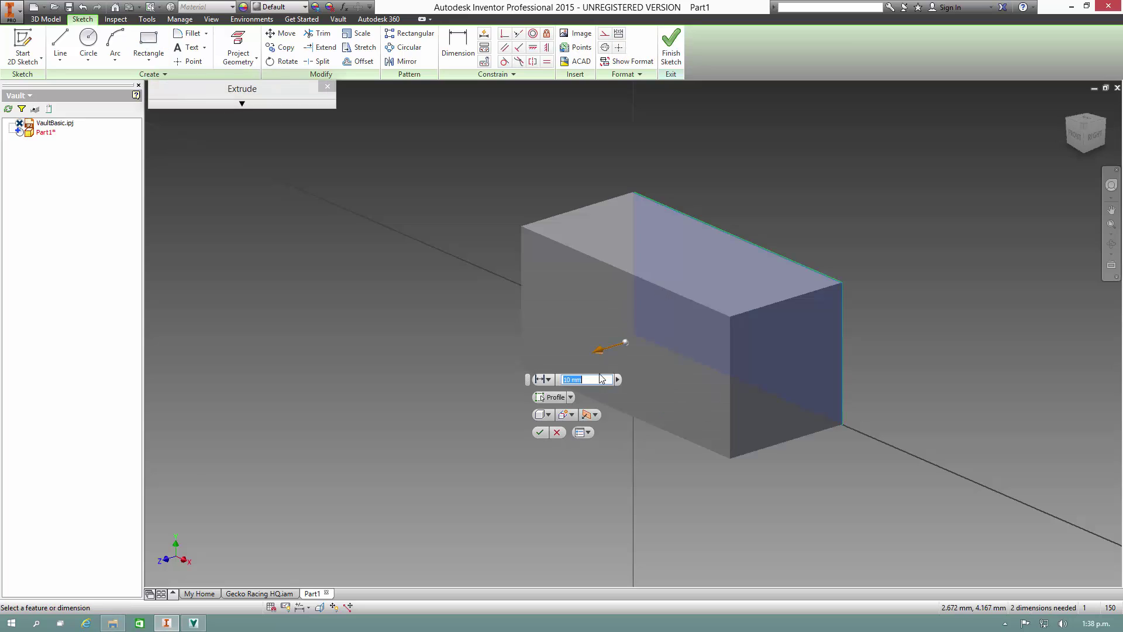
left_click(539, 431)
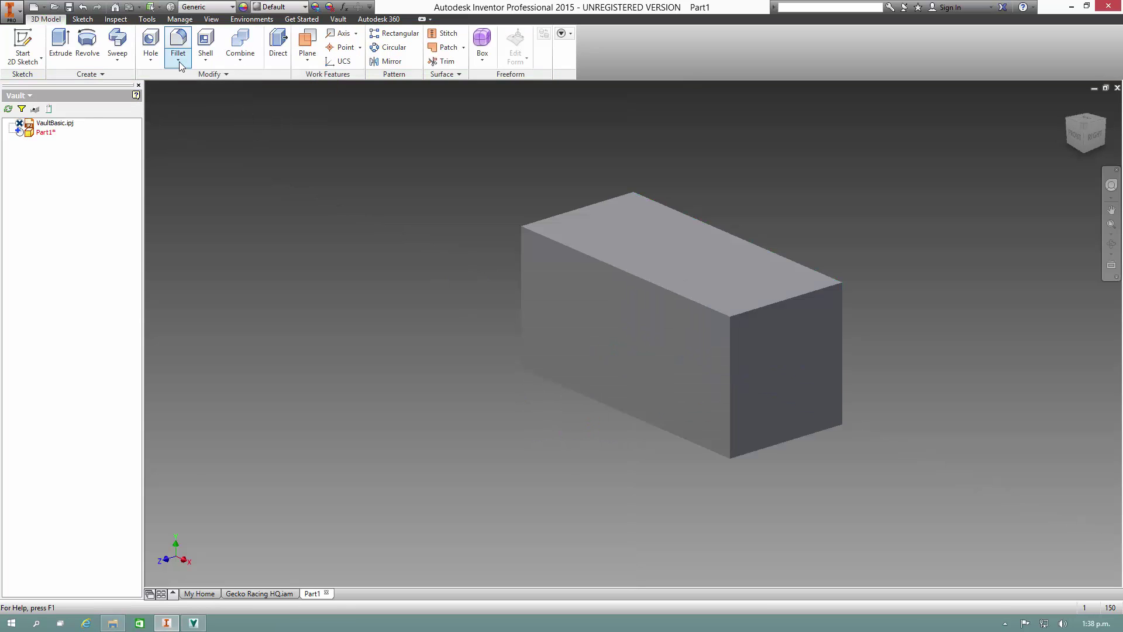
- Add a through hole on the block's front face
left_click(151, 43)
left_click(641, 324)
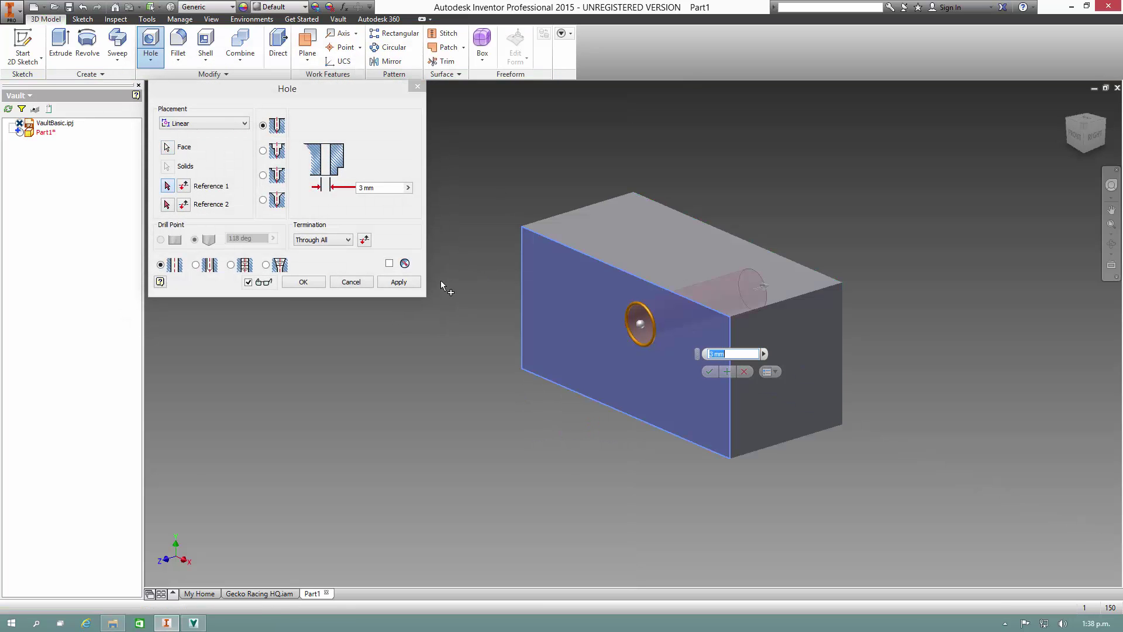
left_click(709, 371)
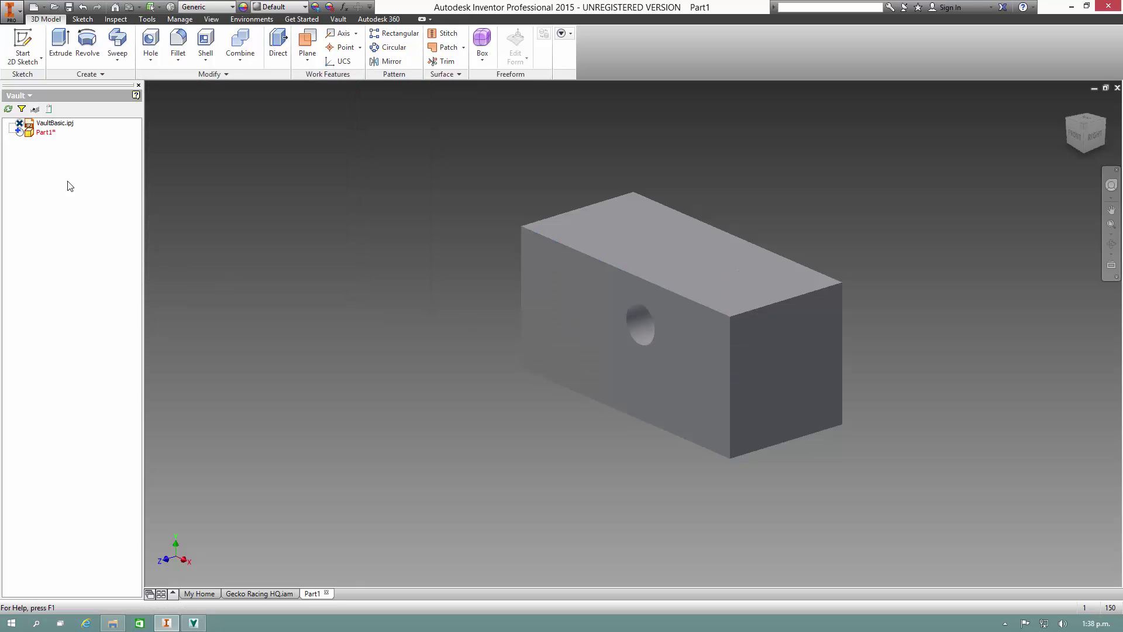
- Check Part1 into the vault, saving it as Part1.ipt first
right_click(48, 136)
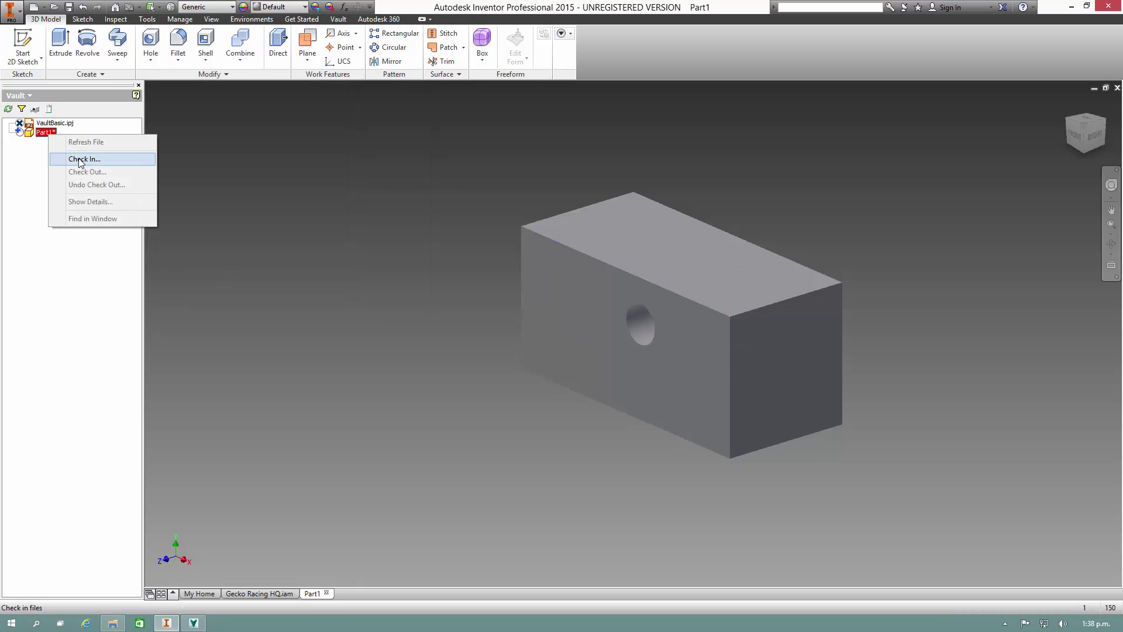
left_click(76, 155)
left_click(236, 108)
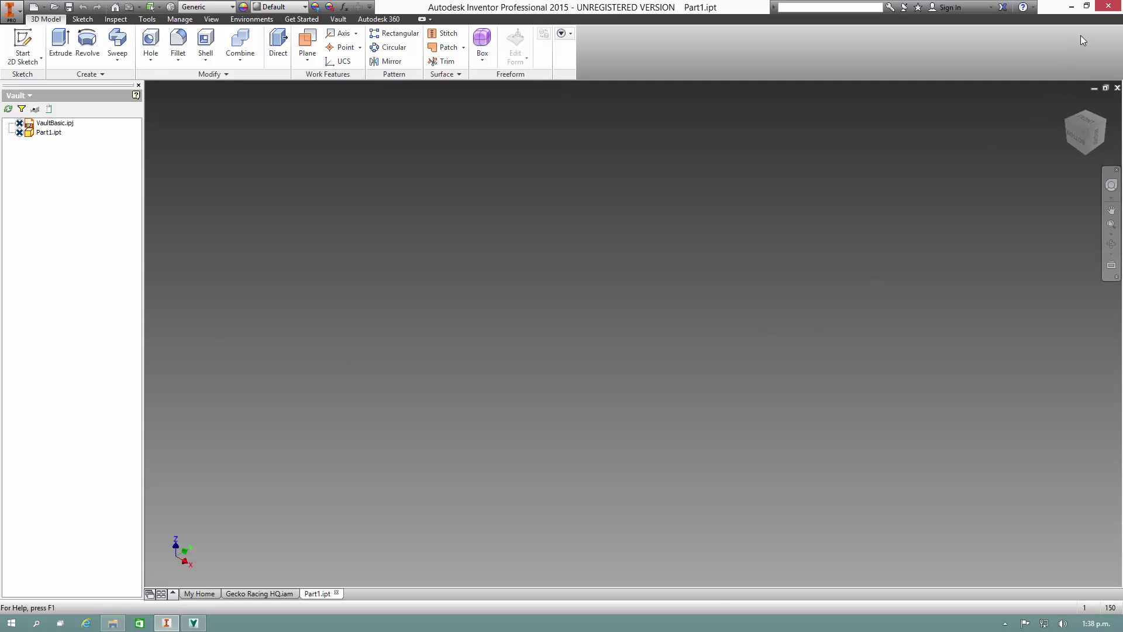
- Minimize Inventor and widen the Vault Basic window to the left
left_click(1071, 5)
left_click(522, 349)
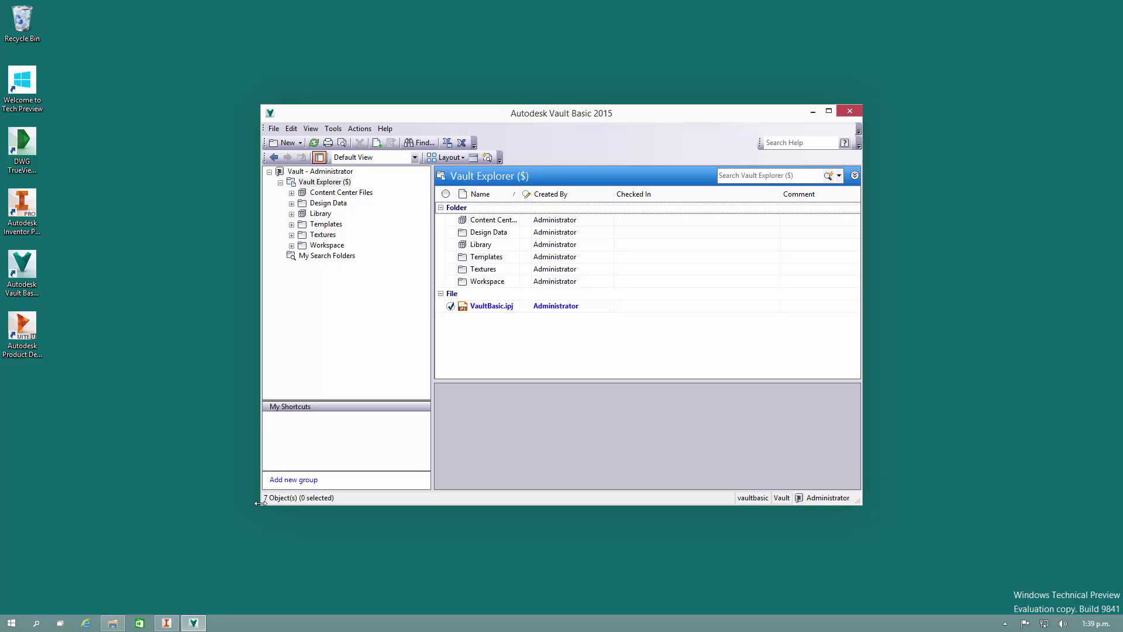
left_click_drag(260, 503, 215, 504)
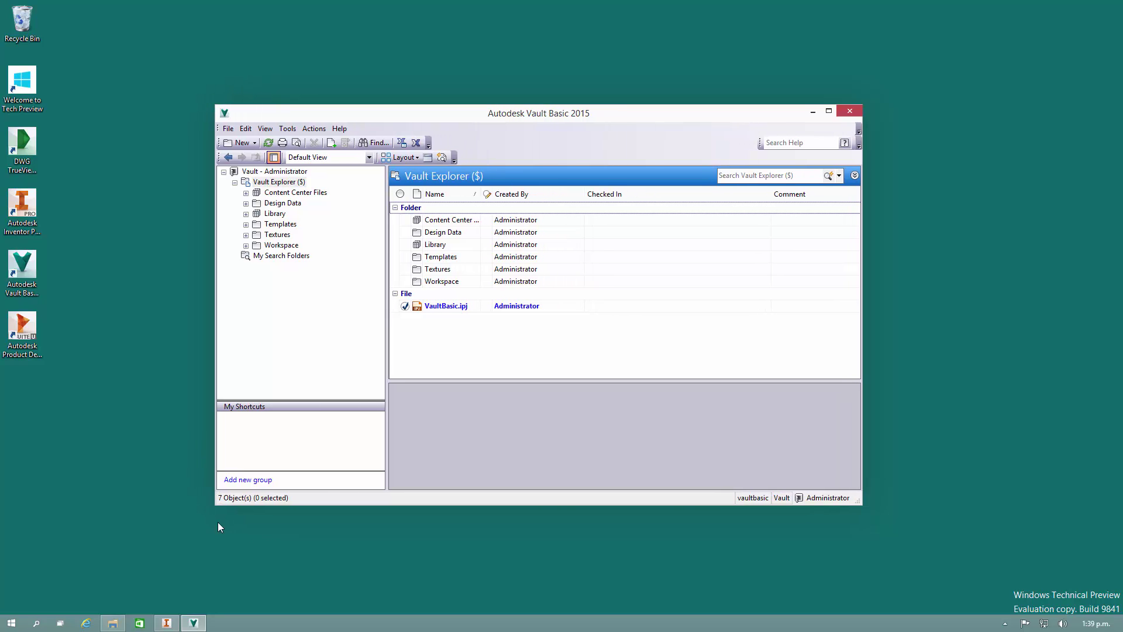